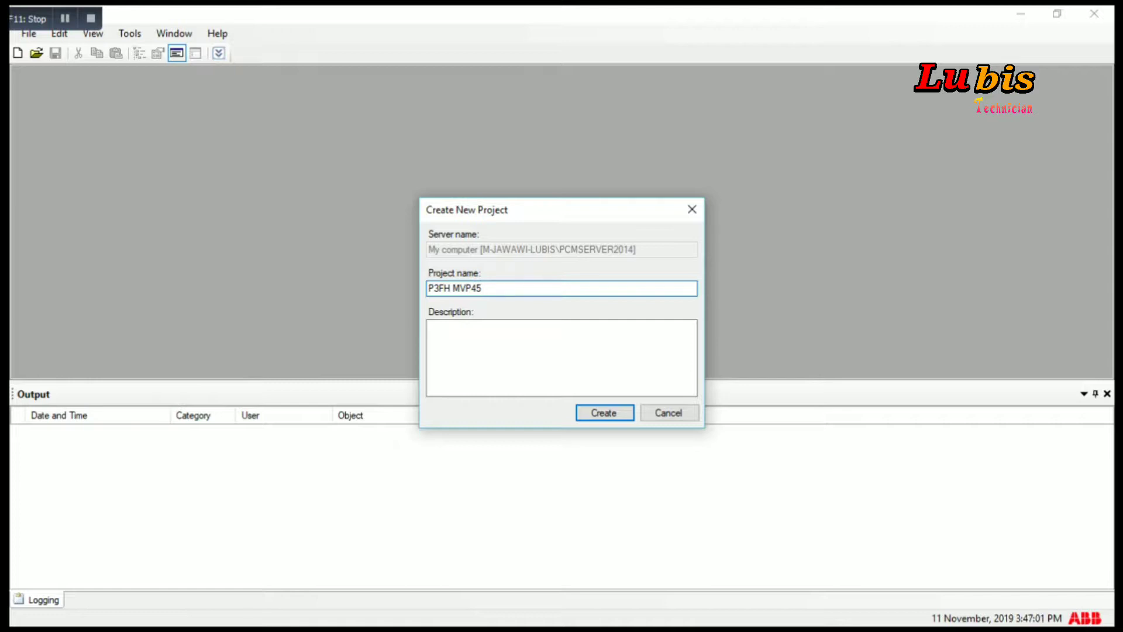
- Complete the project name as P3FH MVP45 4901D_REM615 and create the new project
{"action": "type", "text": "4901D REM615"}
{"action": "left_click", "coordinate": [605, 414]}
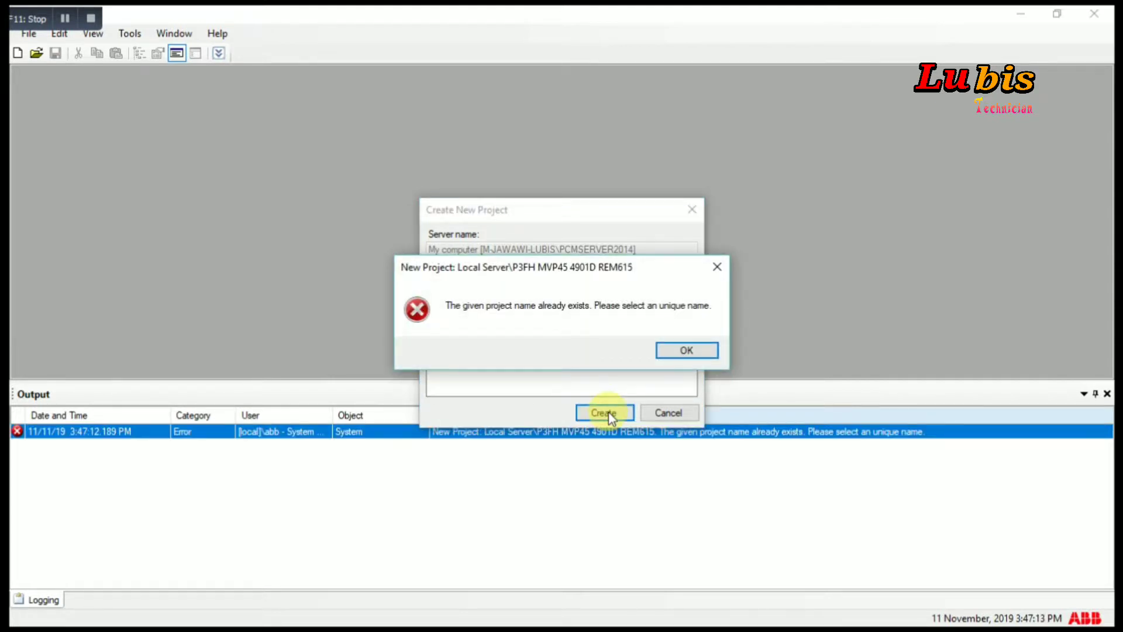
{"action": "left_click", "coordinate": [682, 350]}
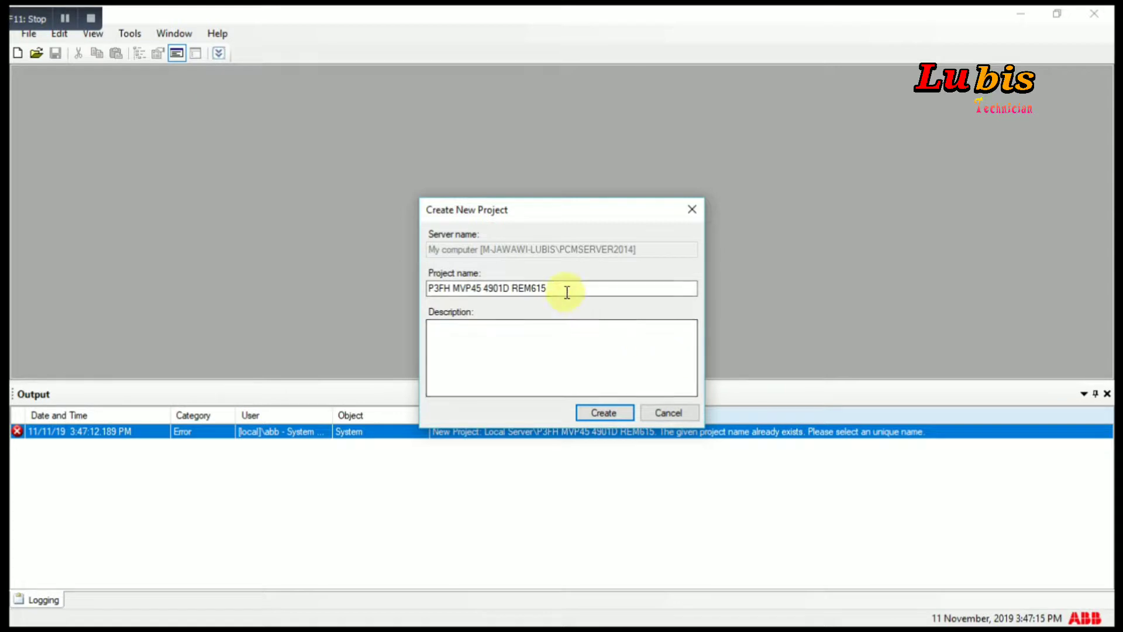
{"action": "left_click", "coordinate": [512, 288]}
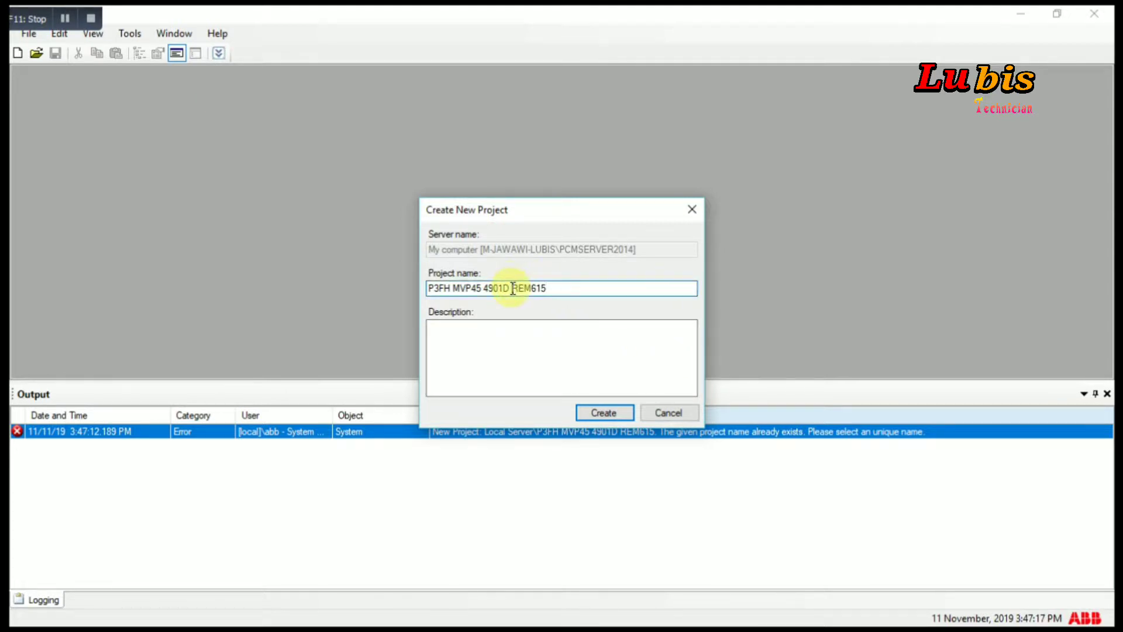
{"action": "key", "text": "BackSpace"}
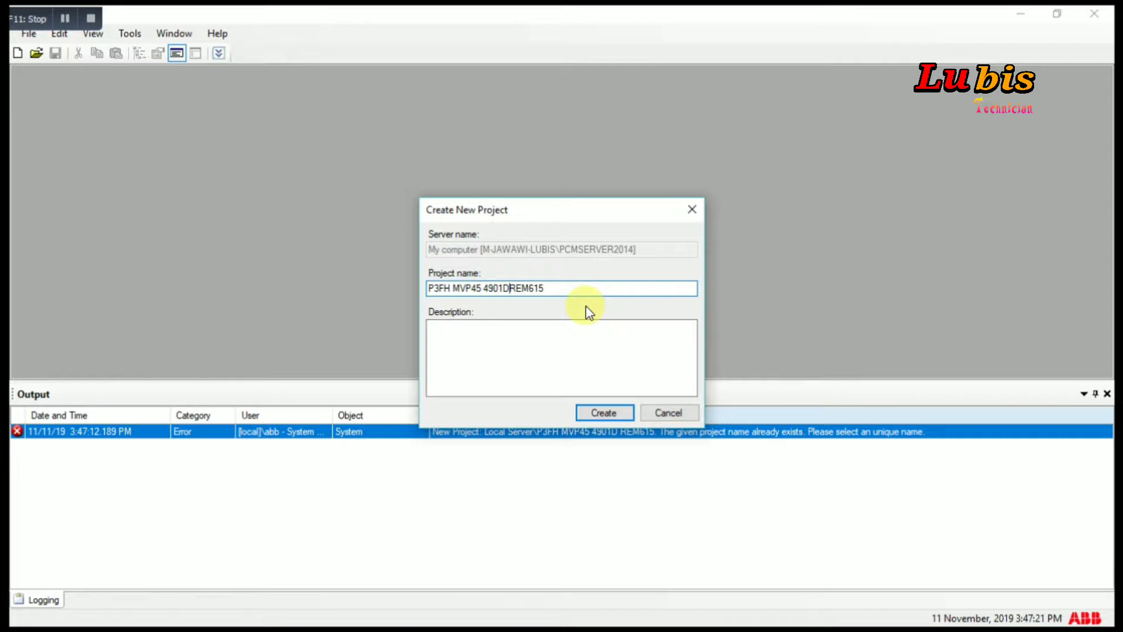
{"action": "type", "text": "_"}
{"action": "left_click", "coordinate": [612, 409]}
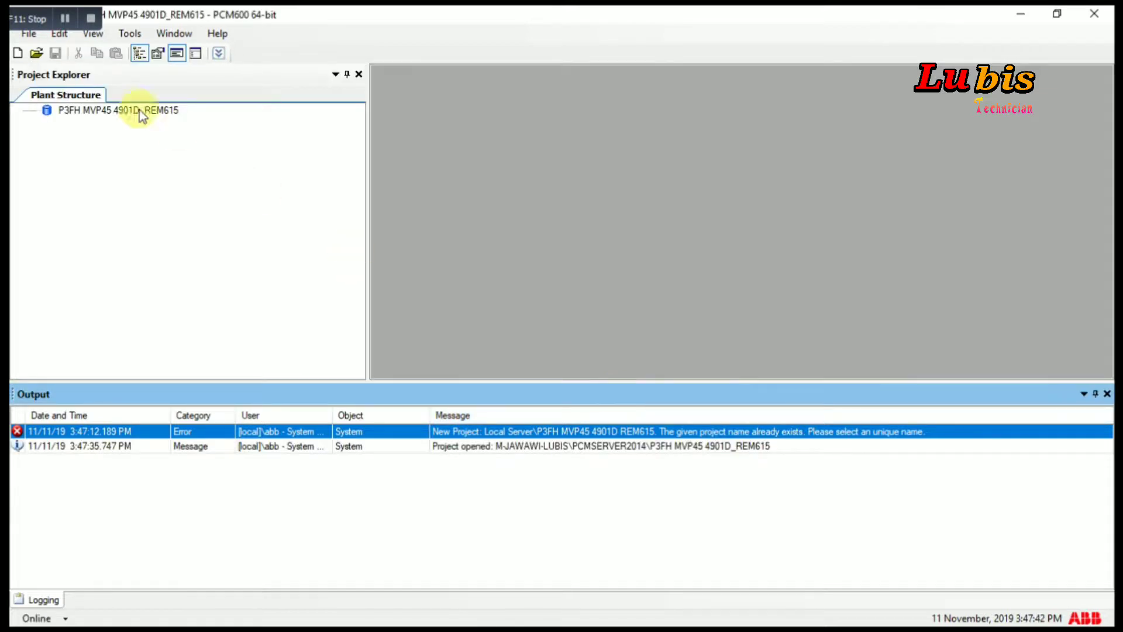
- Add a substation under the project in the plant structure and name it LSS45
{"action": "left_click", "coordinate": [114, 111]}
{"action": "right_click", "coordinate": [113, 111]}
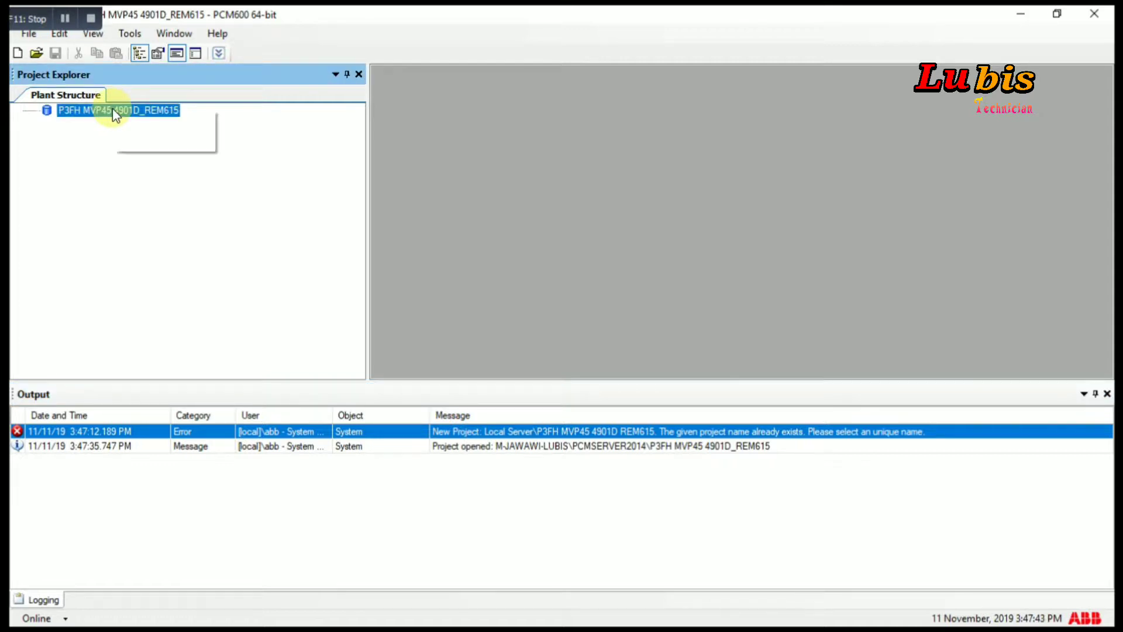
{"action": "mouse_move", "coordinate": [152, 122]}
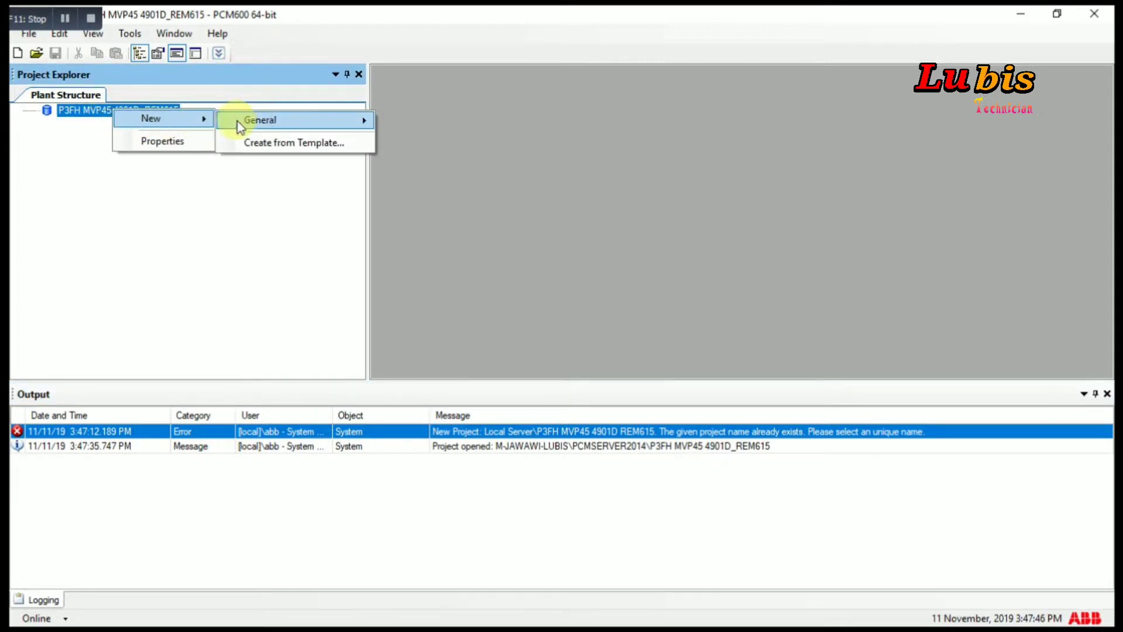
{"action": "mouse_move", "coordinate": [259, 120]}
{"action": "left_click", "coordinate": [398, 124]}
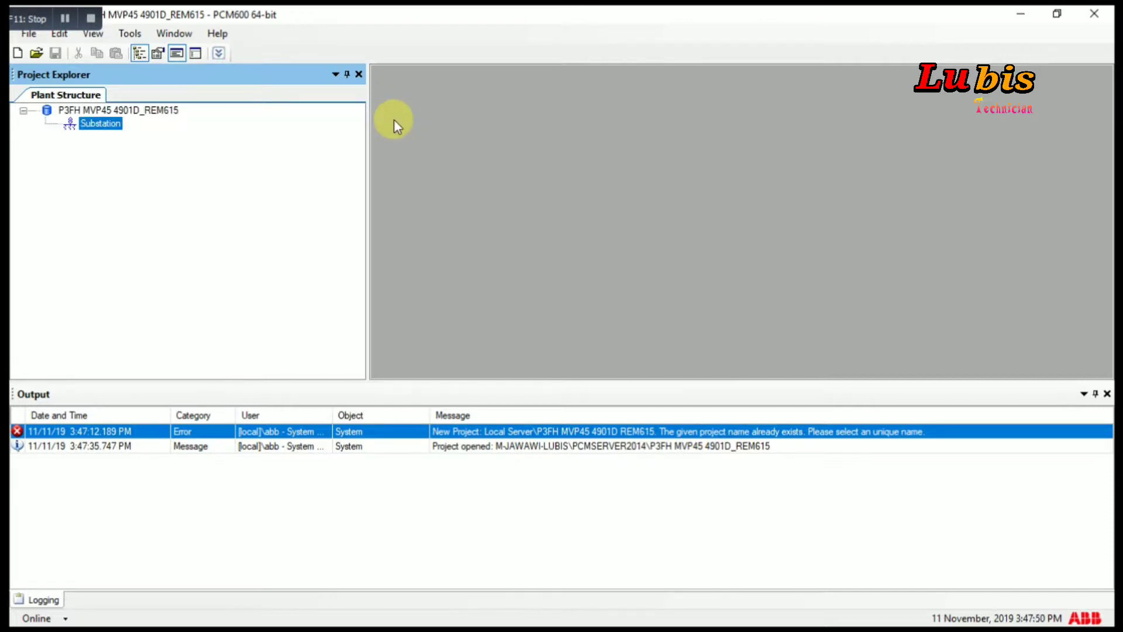
{"action": "left_click", "coordinate": [95, 120]}
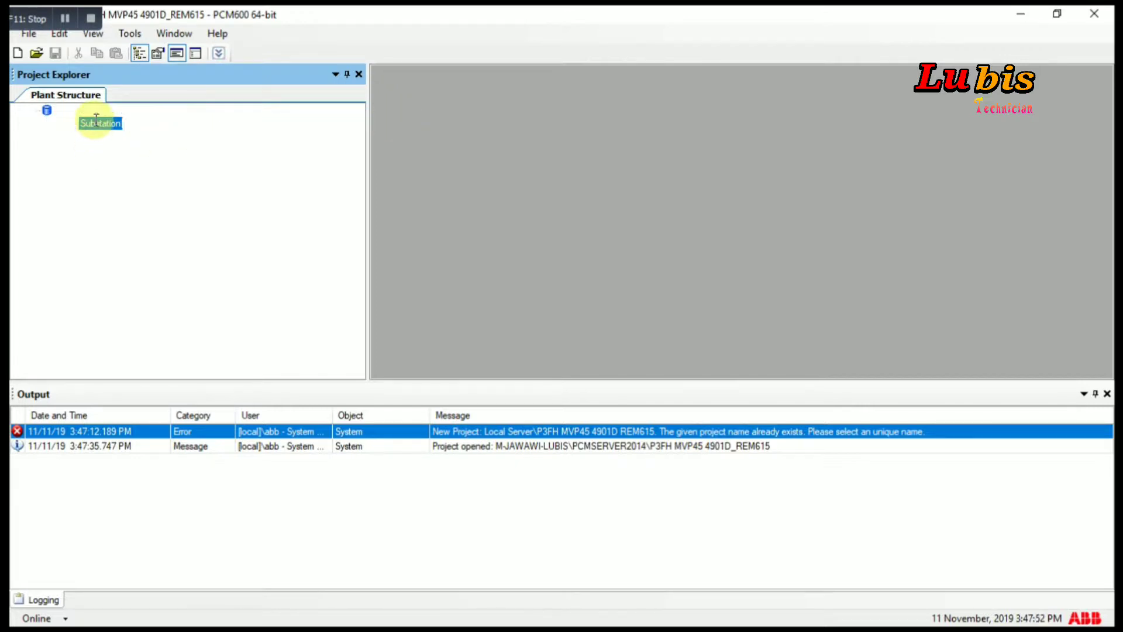
{"action": "type", "text": "LSS45"}
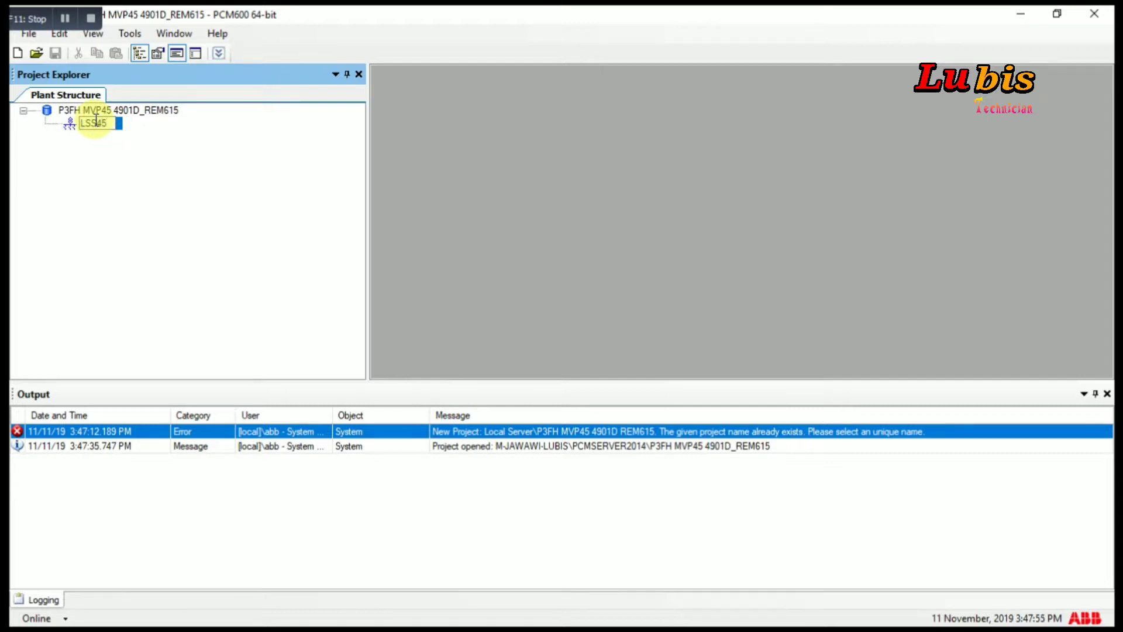
{"action": "key", "text": "Return"}
- Add a voltage level under substation LSS45 and name it 6.6
{"action": "right_click", "coordinate": [97, 126]}
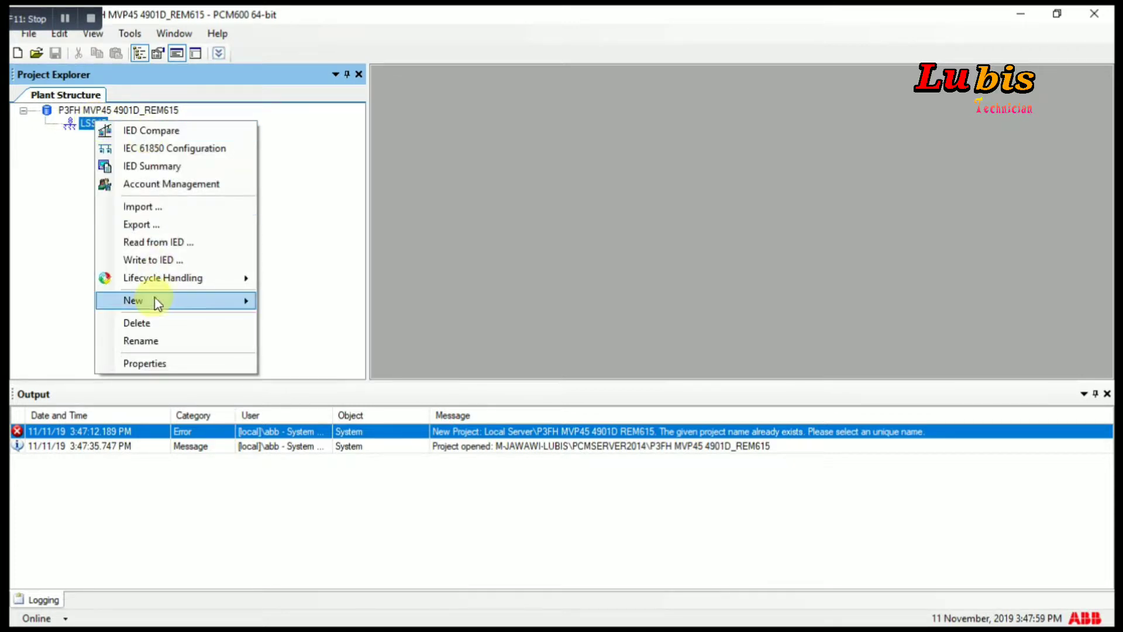
{"action": "mouse_move", "coordinate": [159, 301]}
{"action": "mouse_move", "coordinate": [284, 304]}
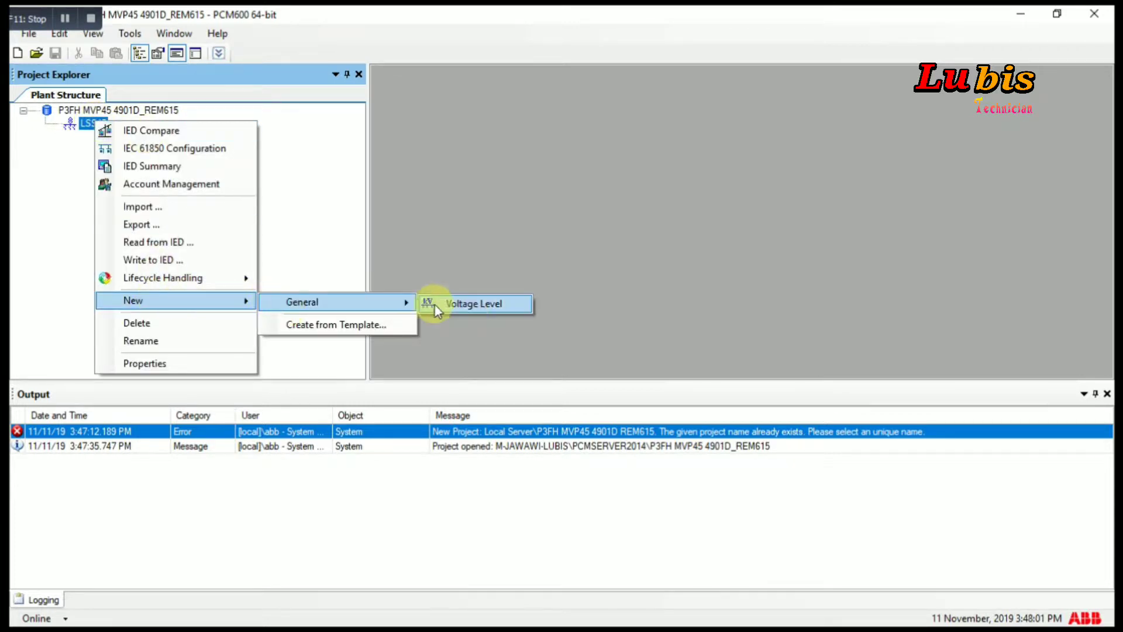
{"action": "left_click", "coordinate": [462, 304]}
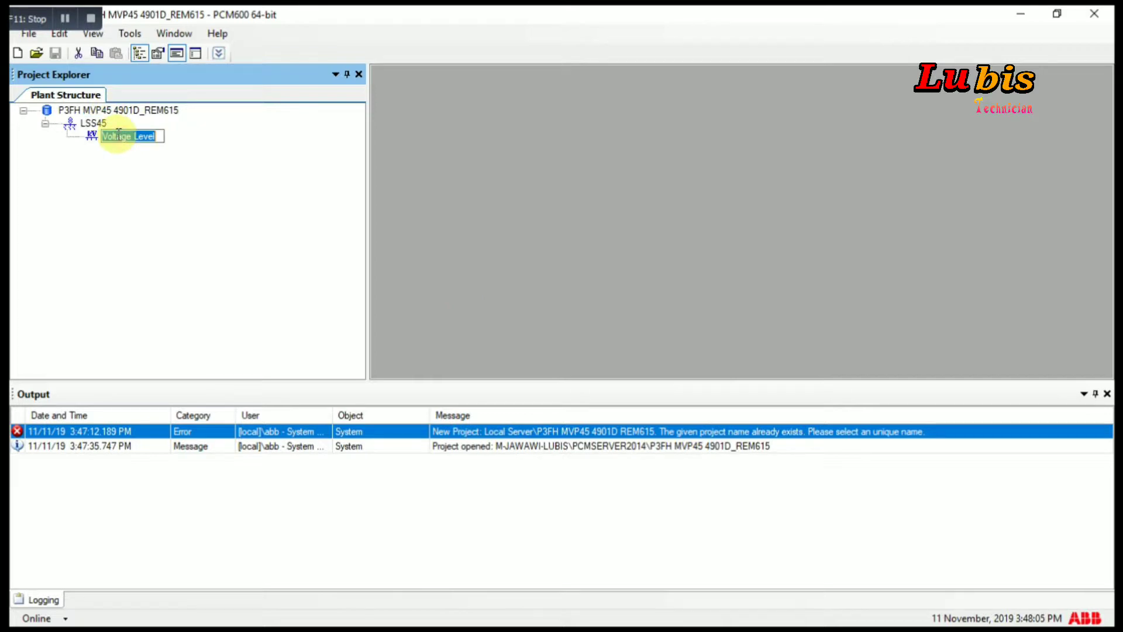
{"action": "type", "text": "6.6"}
{"action": "key", "text": "Return"}
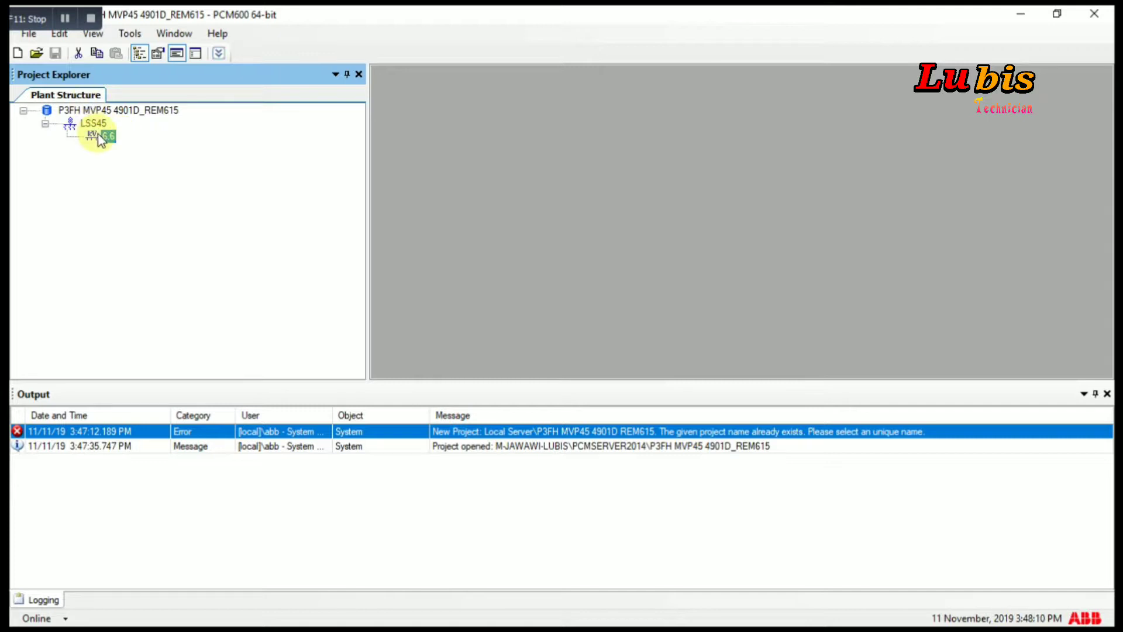
- Add a bay under the 6.6 voltage level and name it MVP45
{"action": "right_click", "coordinate": [98, 133]}
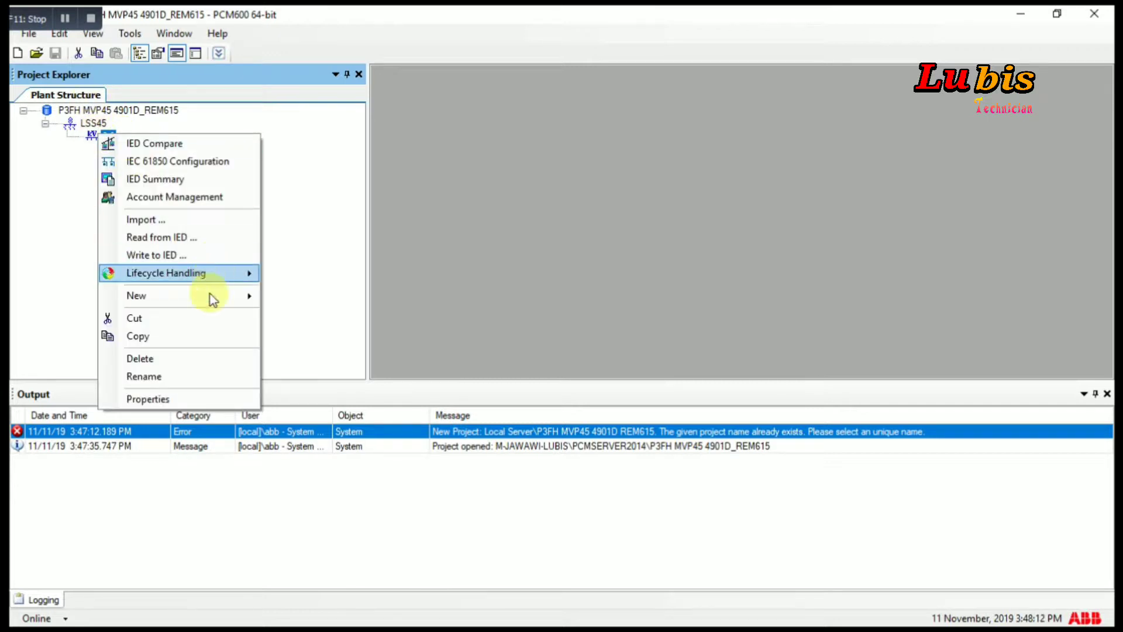
{"action": "mouse_move", "coordinate": [201, 296]}
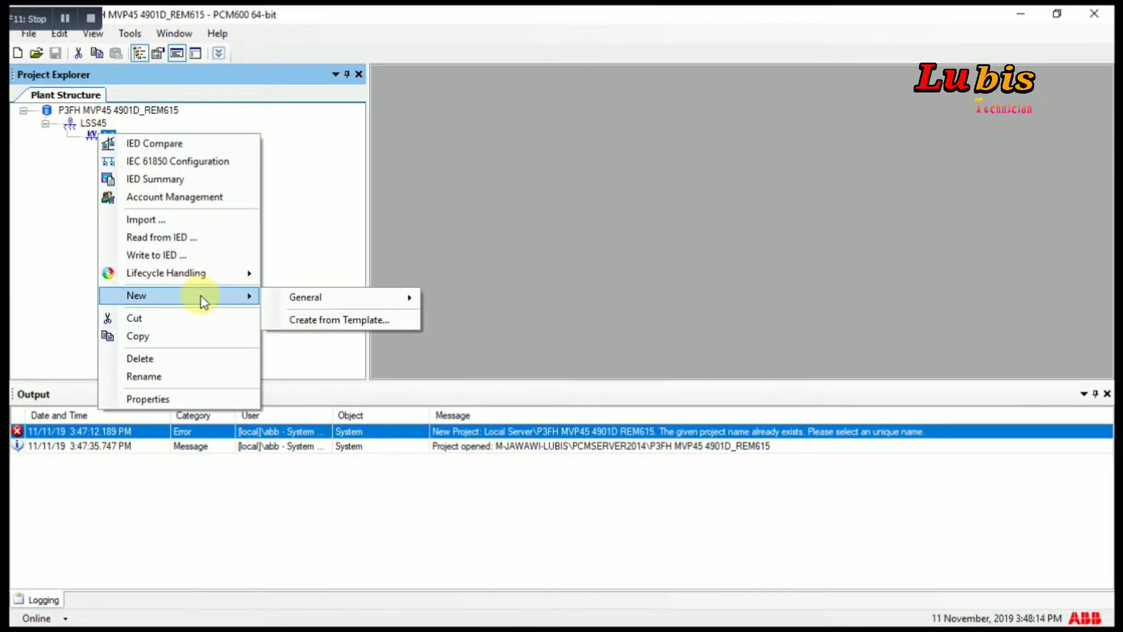
{"action": "mouse_move", "coordinate": [303, 307]}
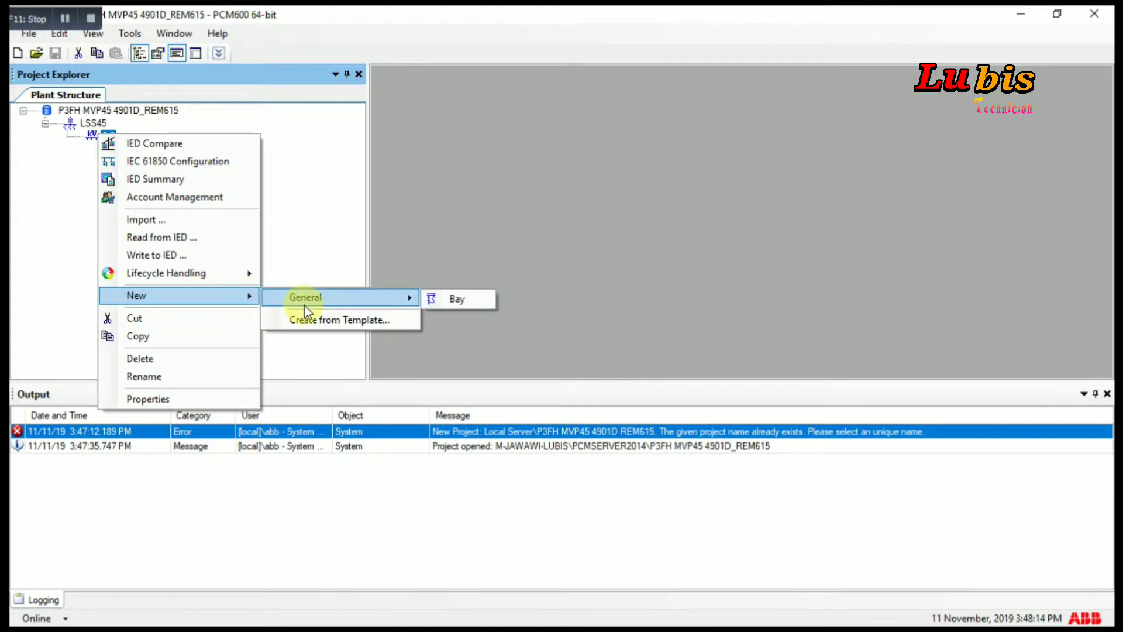
{"action": "left_click", "coordinate": [439, 297]}
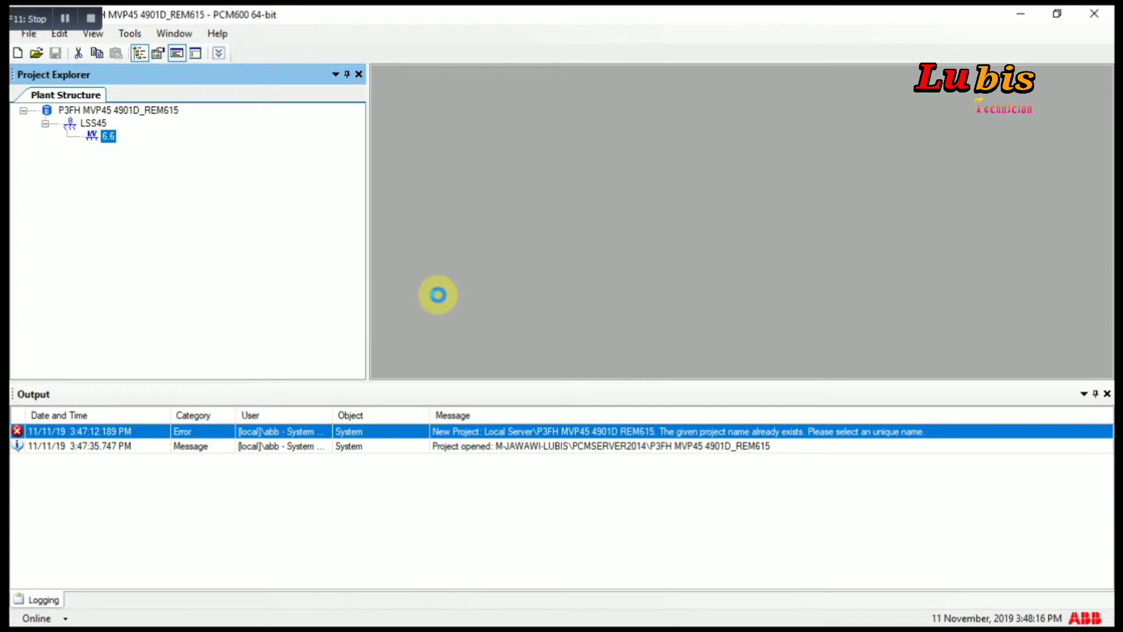
{"action": "left_click", "coordinate": [134, 148]}
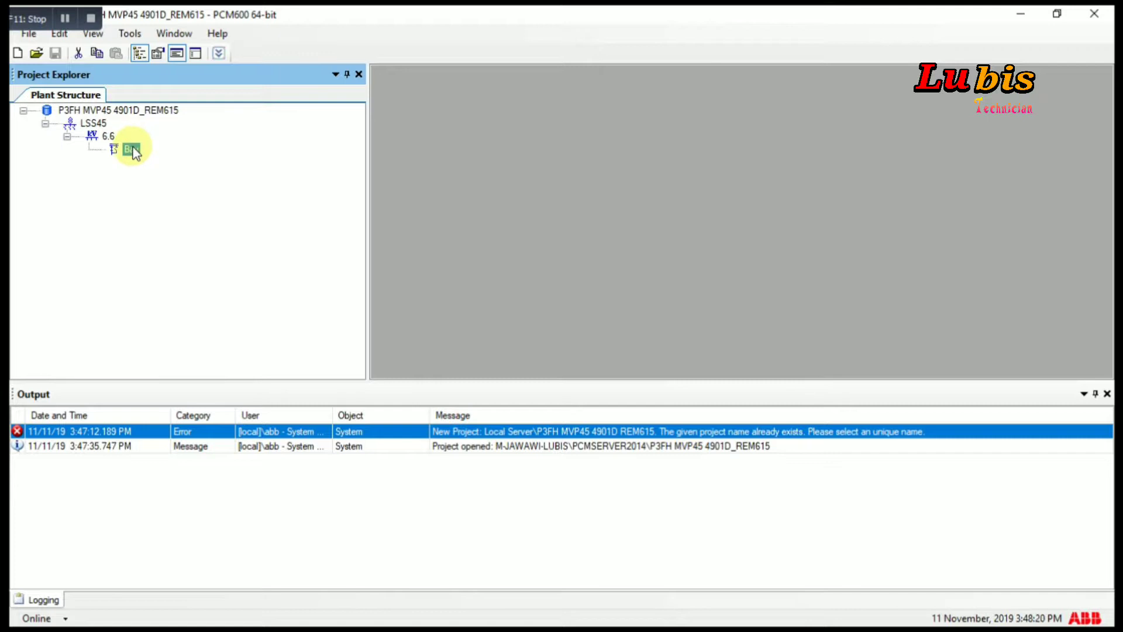
{"action": "type", "text": "MV"}
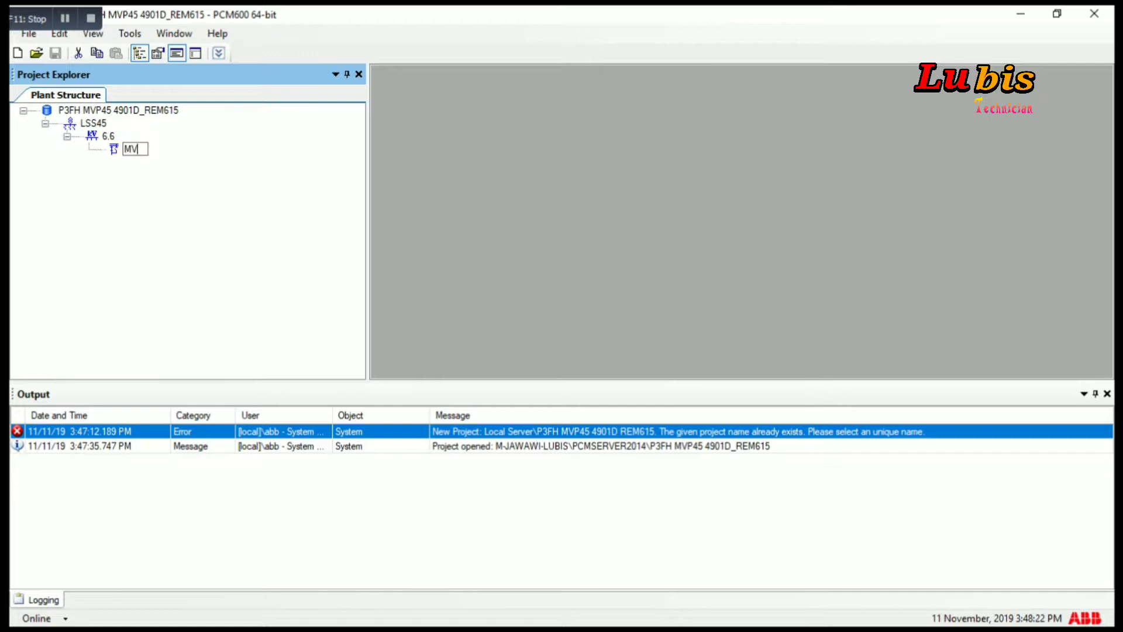
{"action": "type", "text": "P45"}
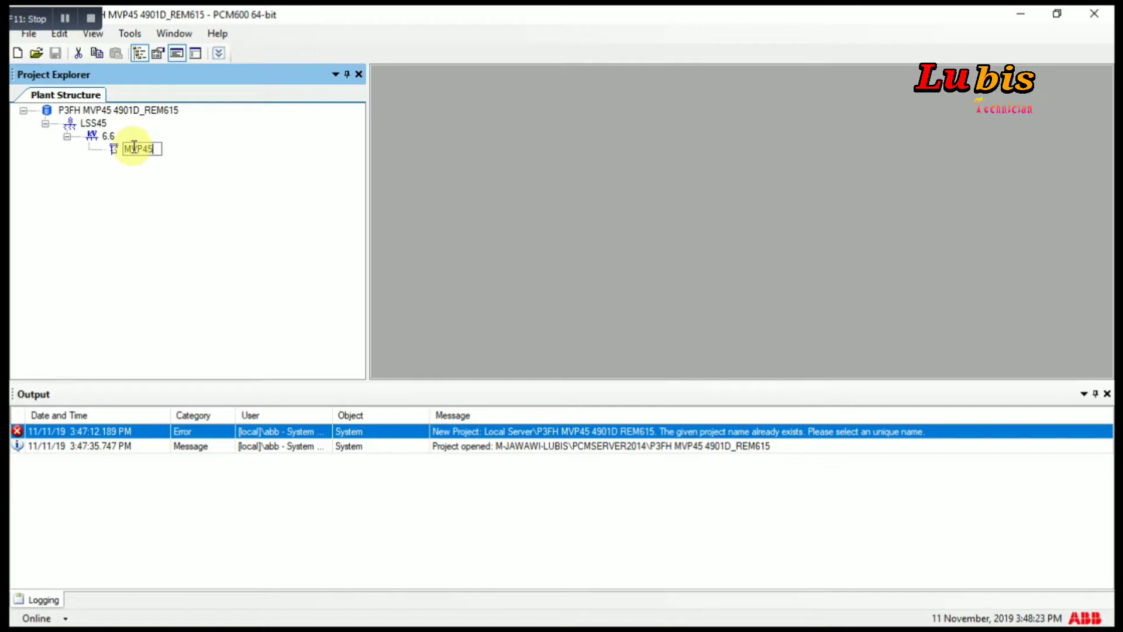
{"action": "key", "text": "Return"}
- Add a REM615 motor protection IED to bay MVP45
{"action": "right_click", "coordinate": [133, 148]}
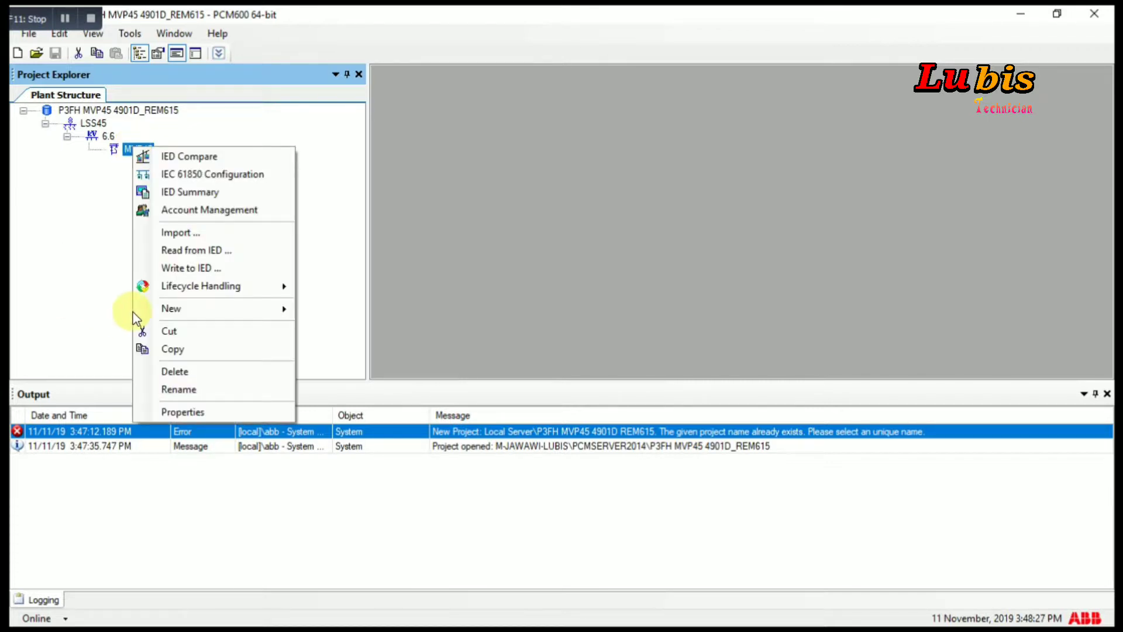
{"action": "mouse_move", "coordinate": [223, 310]}
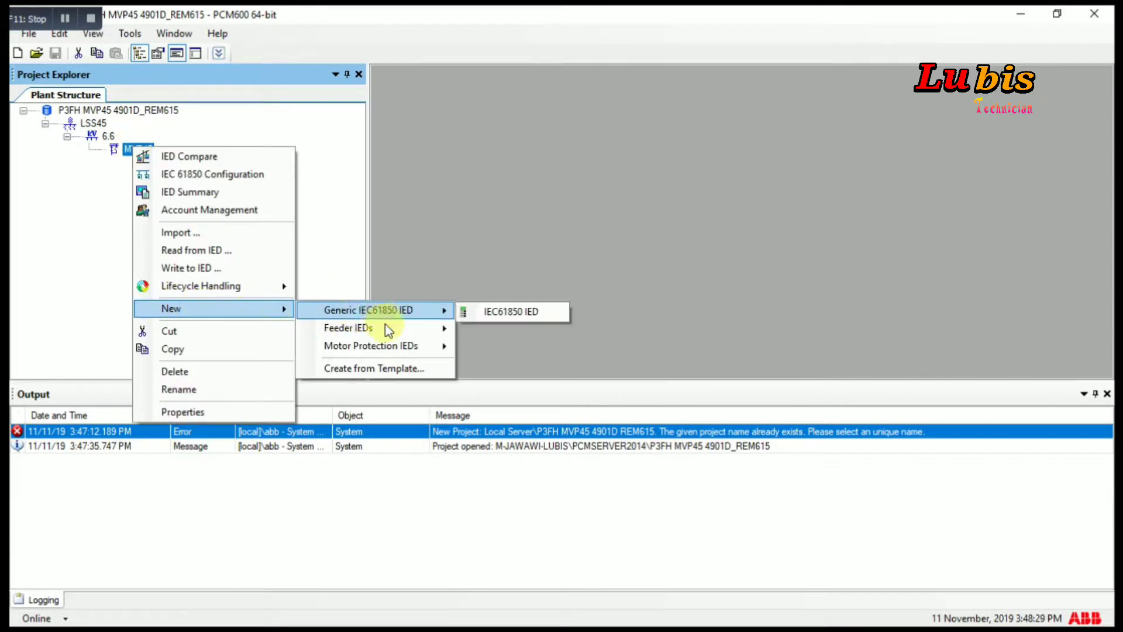
{"action": "mouse_move", "coordinate": [387, 349]}
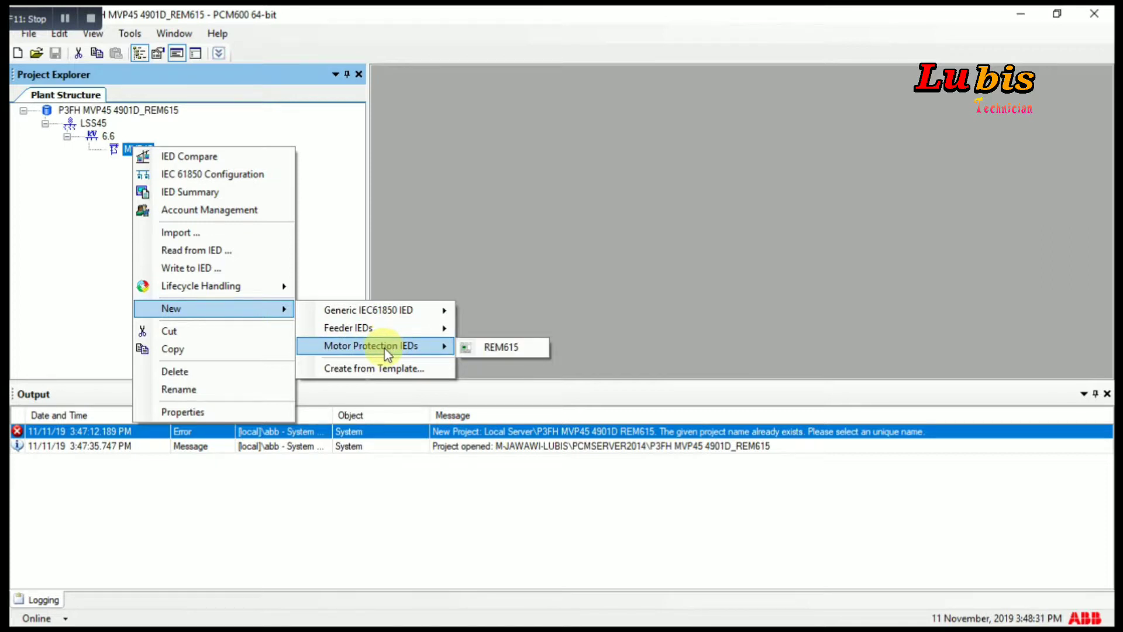
{"action": "left_click", "coordinate": [486, 347]}
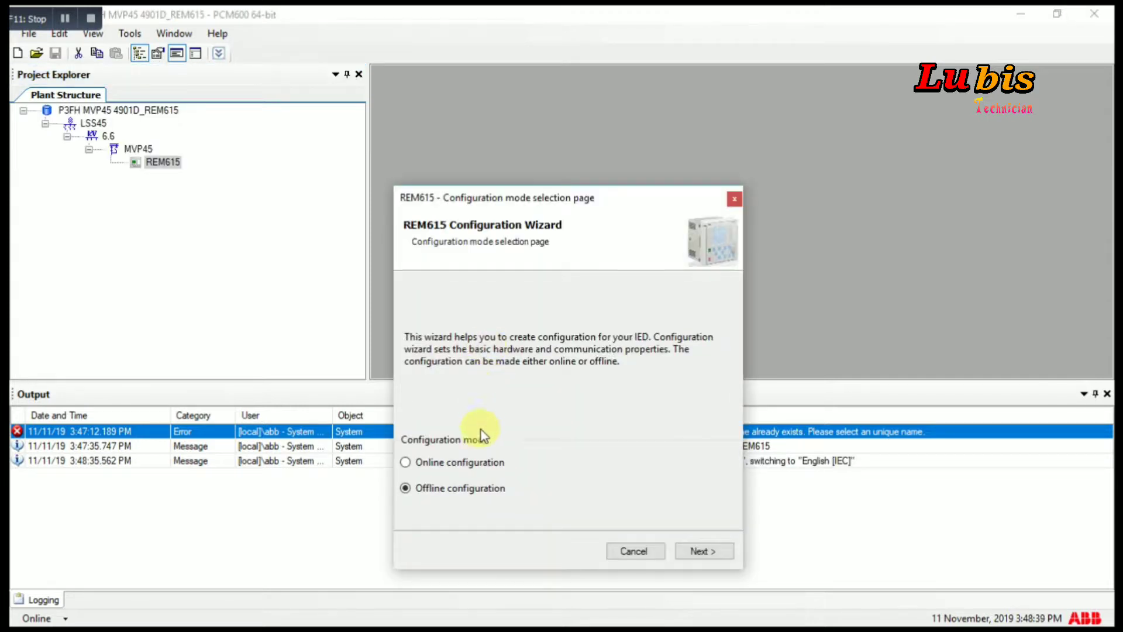
- Choose online configuration for the REM615 and define its communication with the IEC 61850 protocol through the front port
{"action": "left_click", "coordinate": [479, 462]}
{"action": "left_click", "coordinate": [700, 552]}
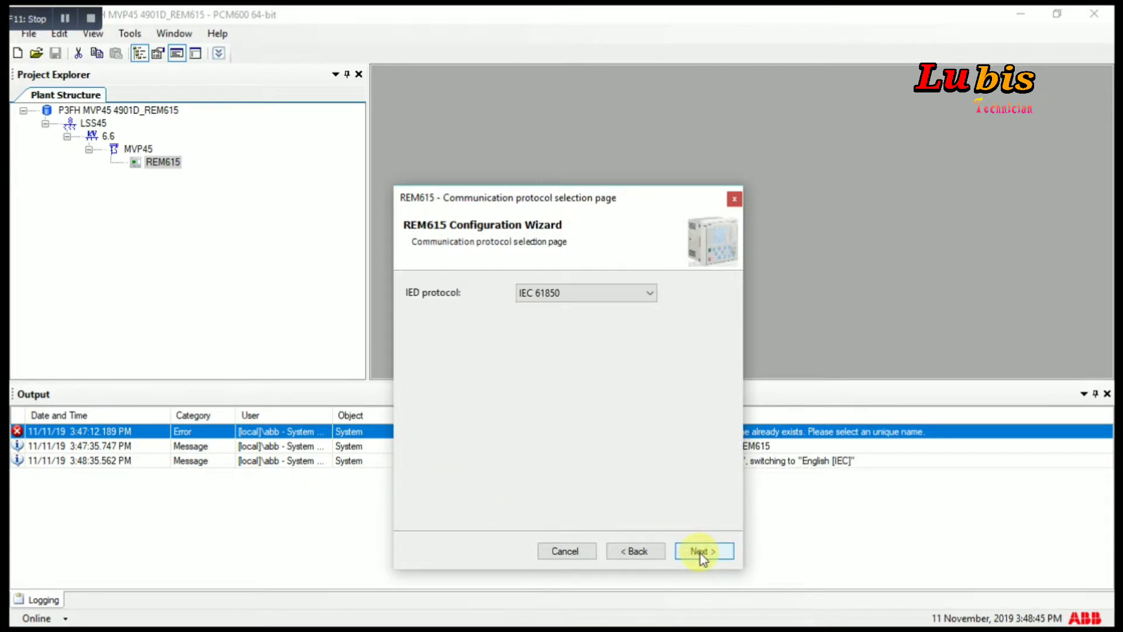
{"action": "left_click", "coordinate": [701, 552]}
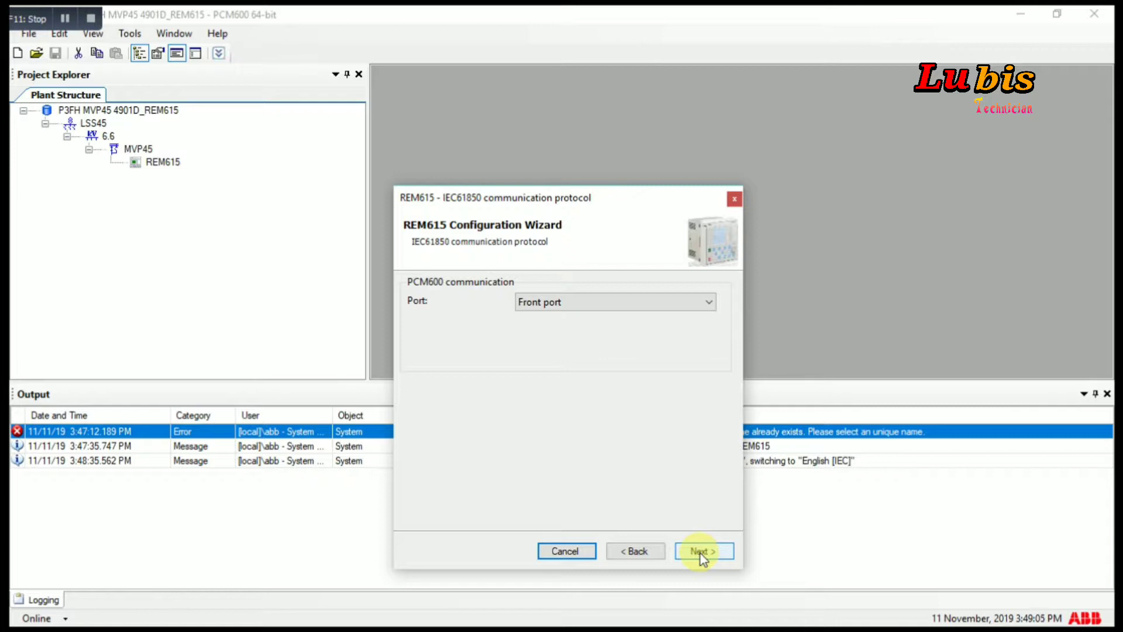
{"action": "left_click", "coordinate": [700, 552]}
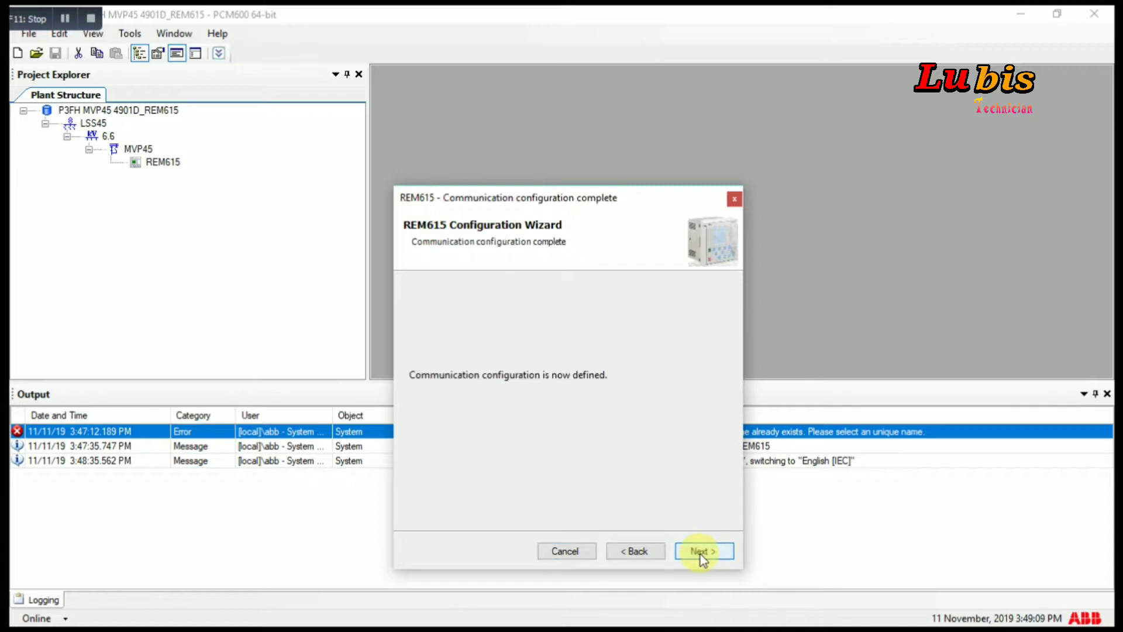
{"action": "left_click", "coordinate": [700, 551]}
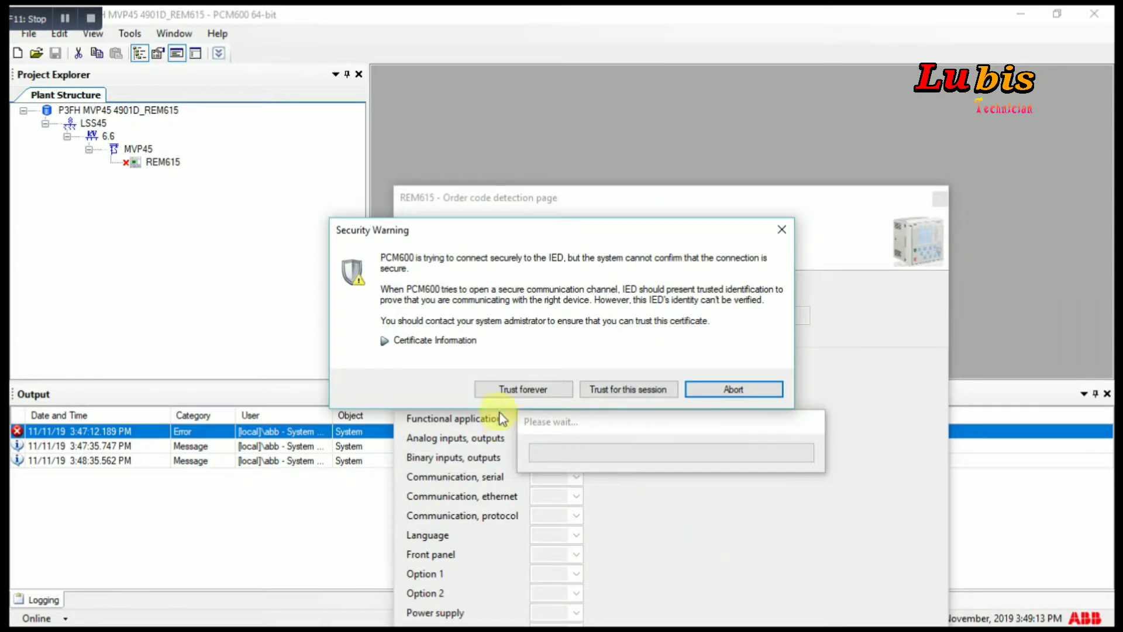
- Trust the IED's certificate forever and accept the order code read from the relay
{"action": "left_click", "coordinate": [500, 395]}
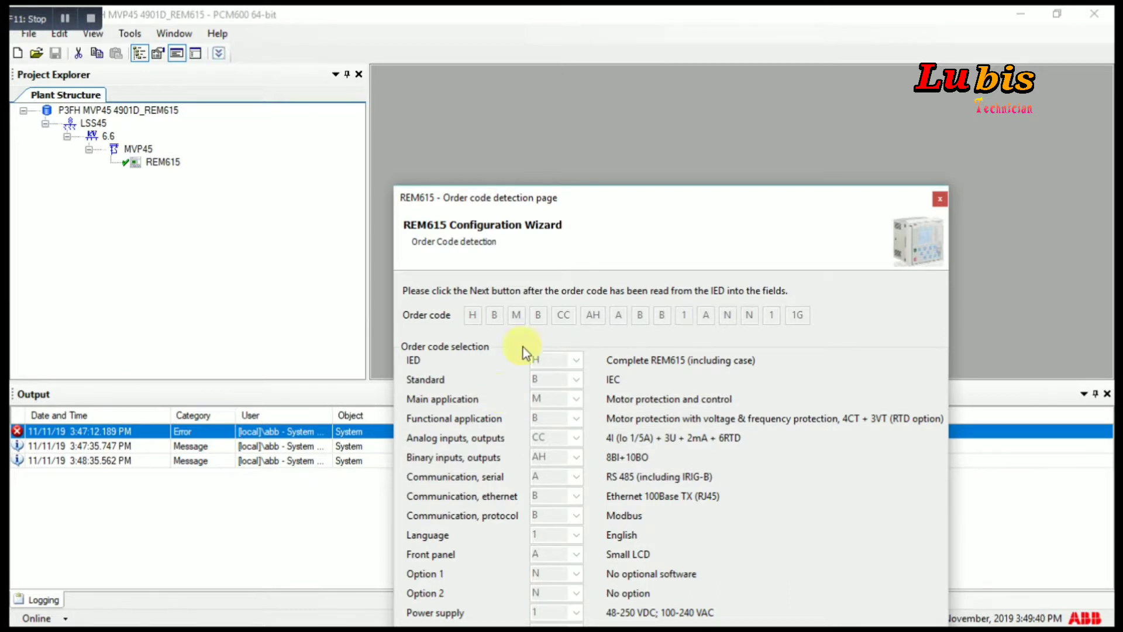
{"action": "left_click_drag", "start_coordinate": [597, 198], "coordinate": [745, 73]}
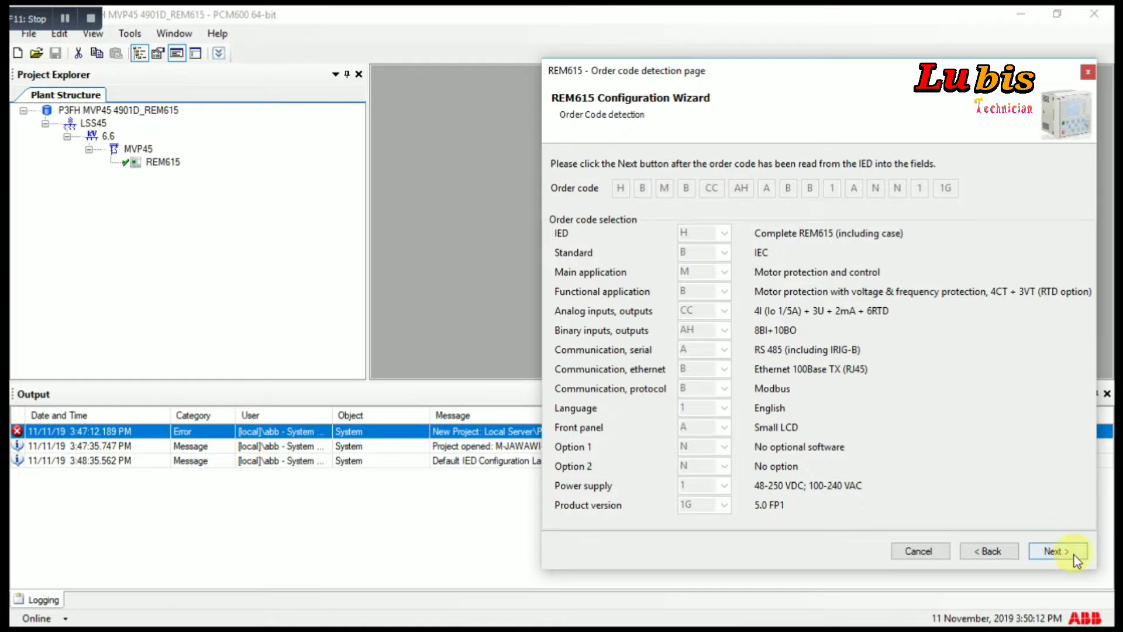
{"action": "left_click", "coordinate": [1075, 557]}
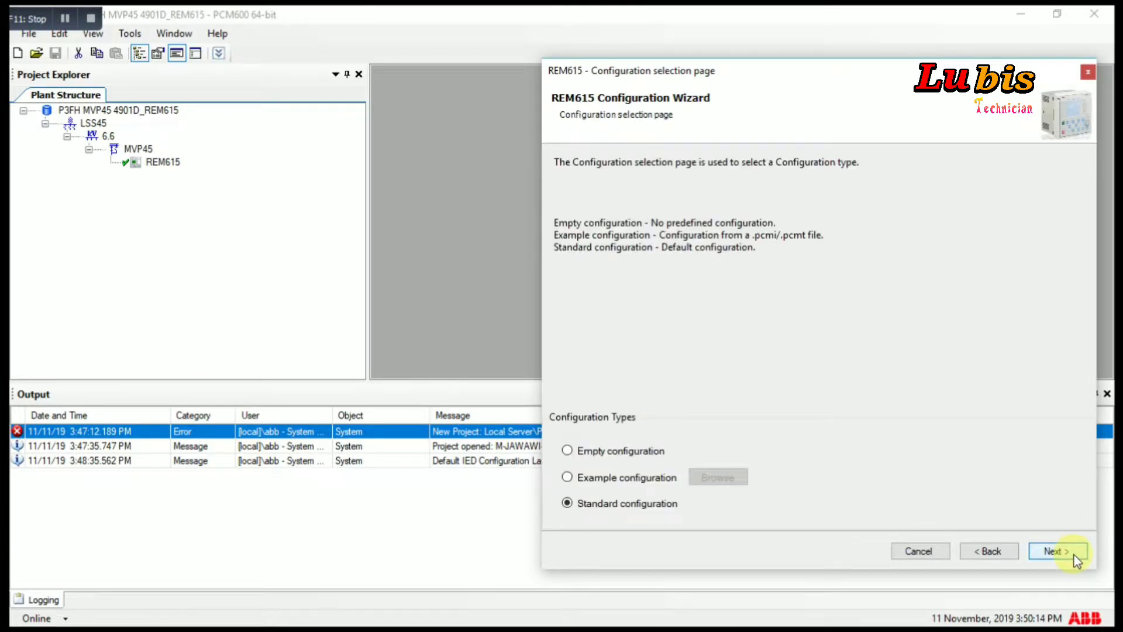
- Generate the REM615 standard configuration with IEC 61850 version Edition 2 and finish the configuration wizard
{"action": "left_click", "coordinate": [1075, 557]}
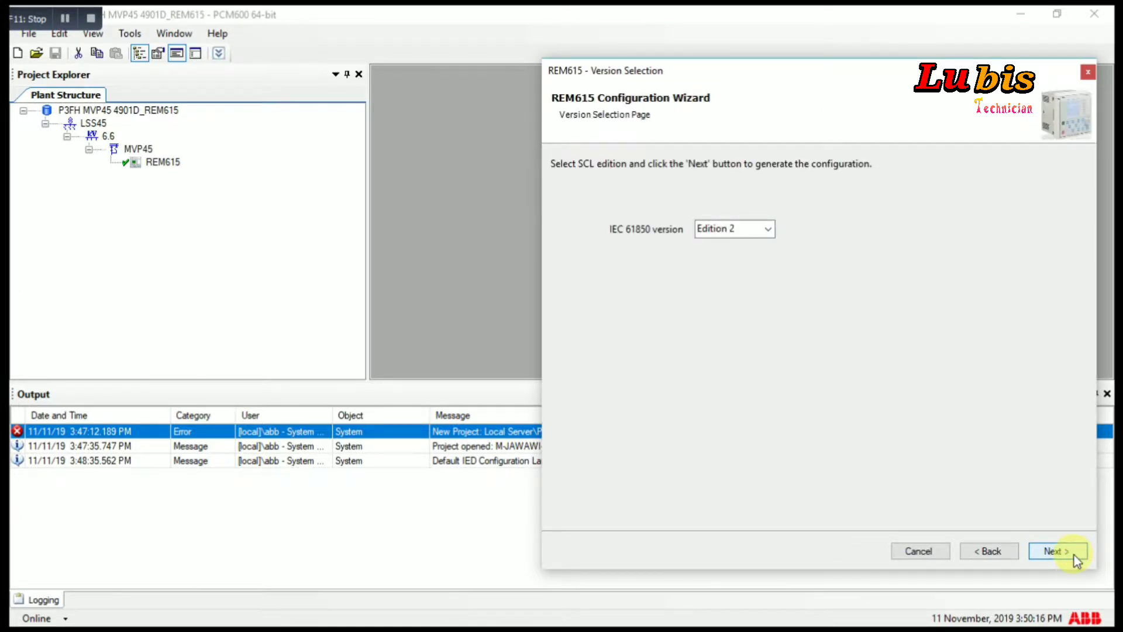
{"action": "left_click", "coordinate": [1075, 558]}
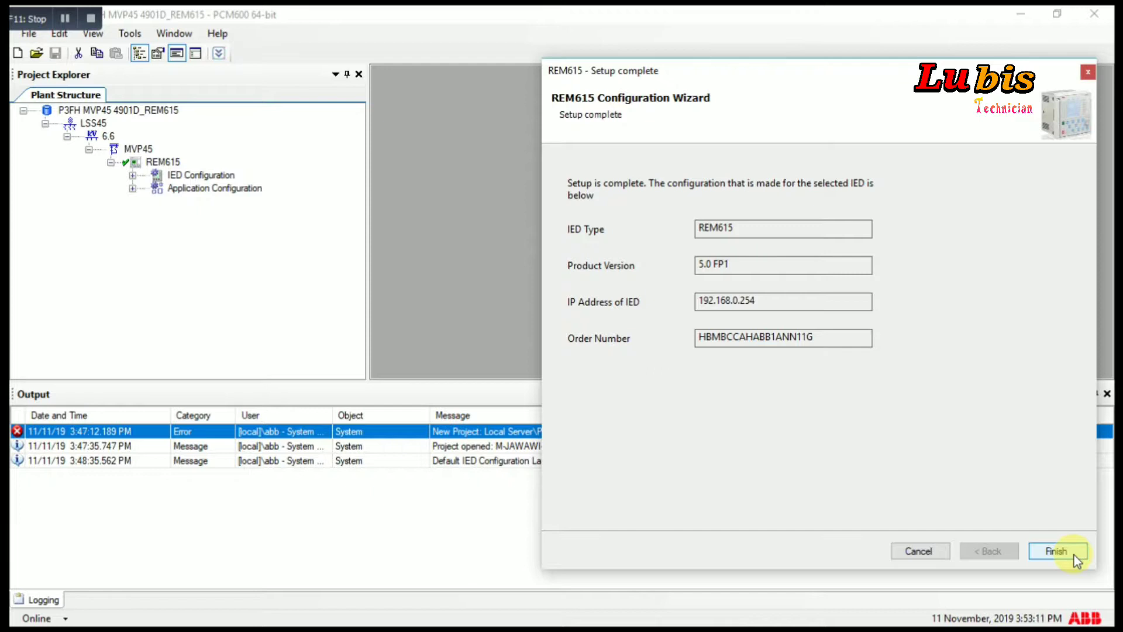
{"action": "left_click", "coordinate": [1074, 556]}
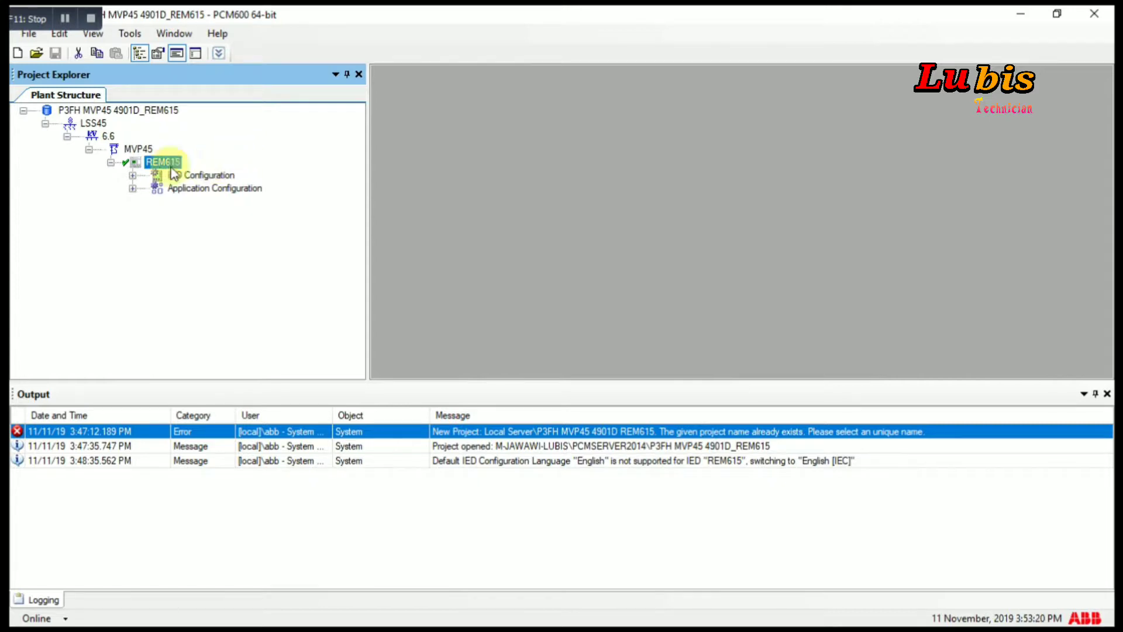
- Review the contents of the REM615's IED Configuration and Application Configuration in the plant structure
{"action": "left_click", "coordinate": [134, 175]}
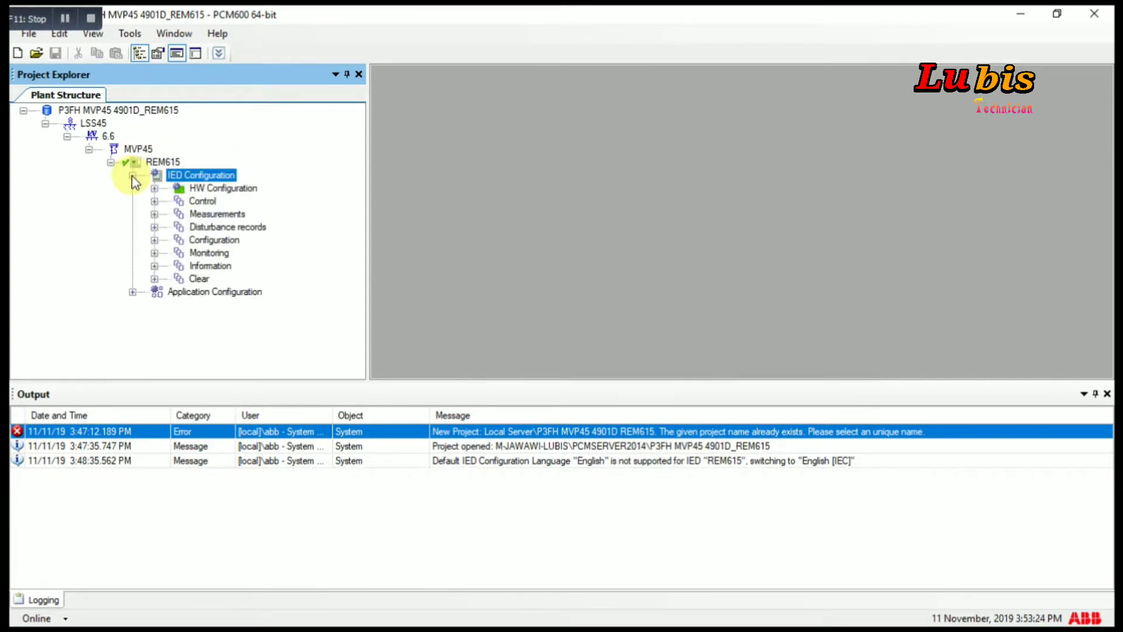
{"action": "left_click", "coordinate": [133, 292]}
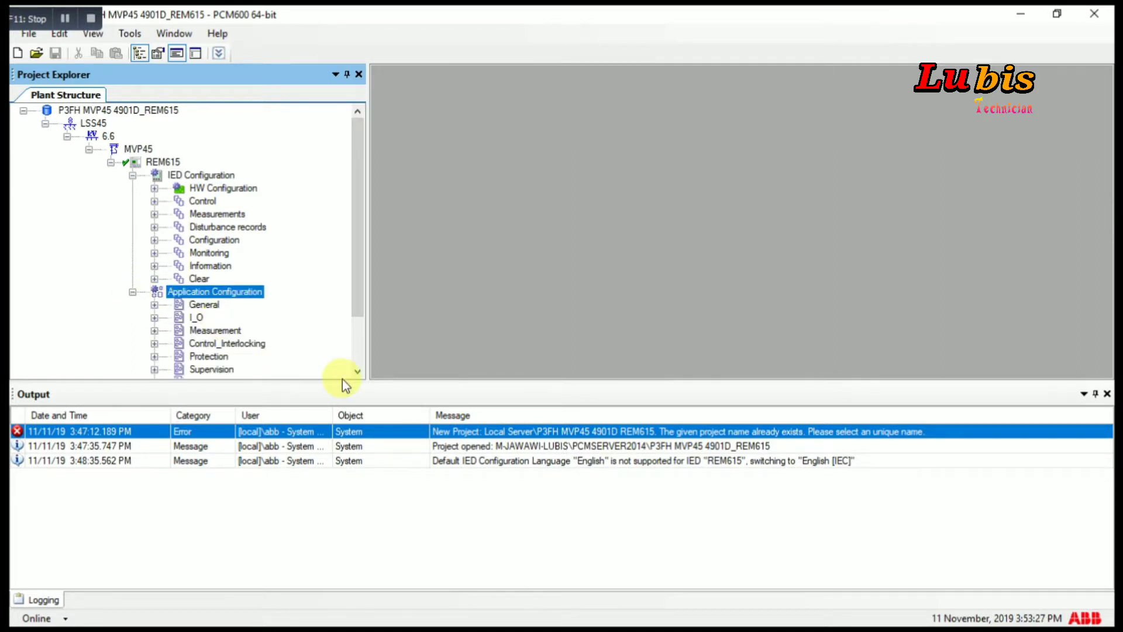
{"action": "left_click_drag", "start_coordinate": [354, 299], "coordinate": [352, 348]}
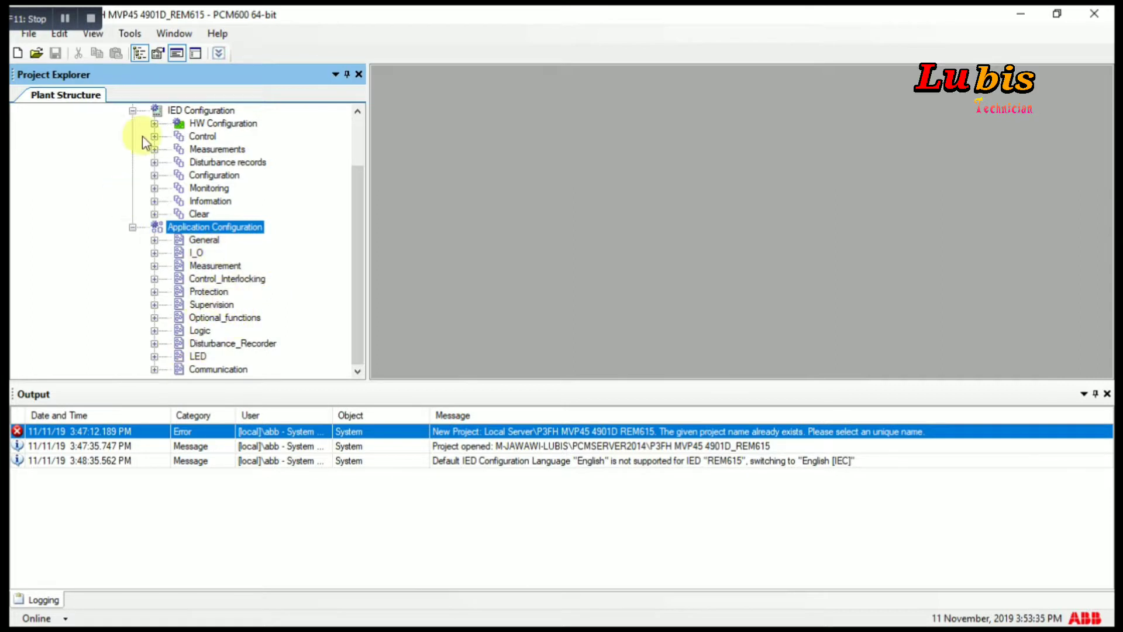
{"action": "left_click", "coordinate": [130, 229]}
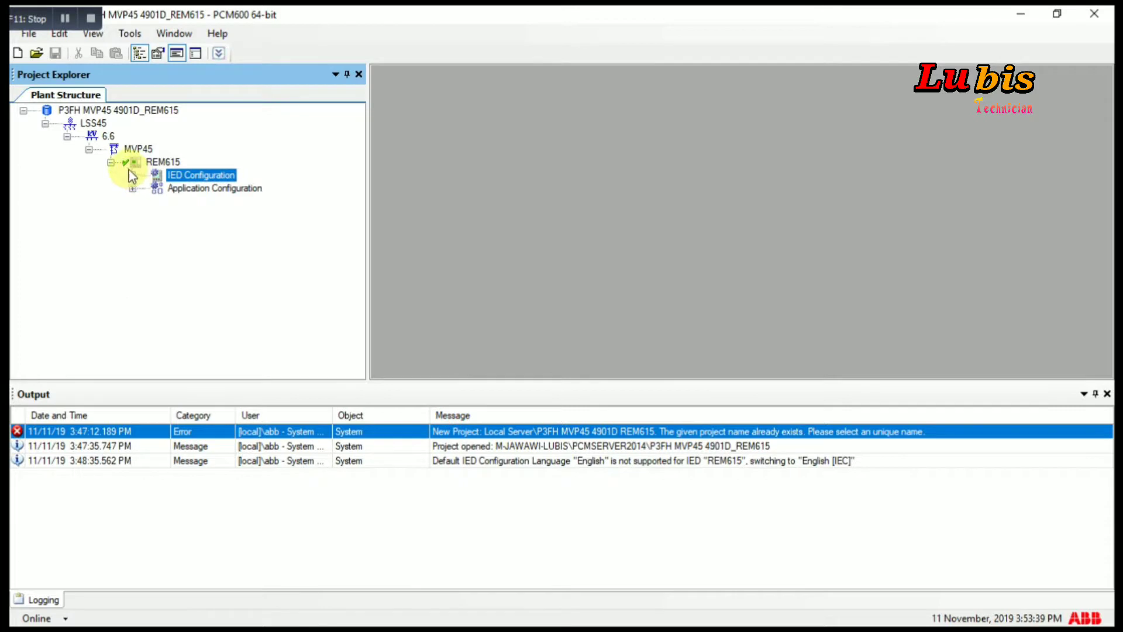
{"action": "left_click", "coordinate": [111, 163]}
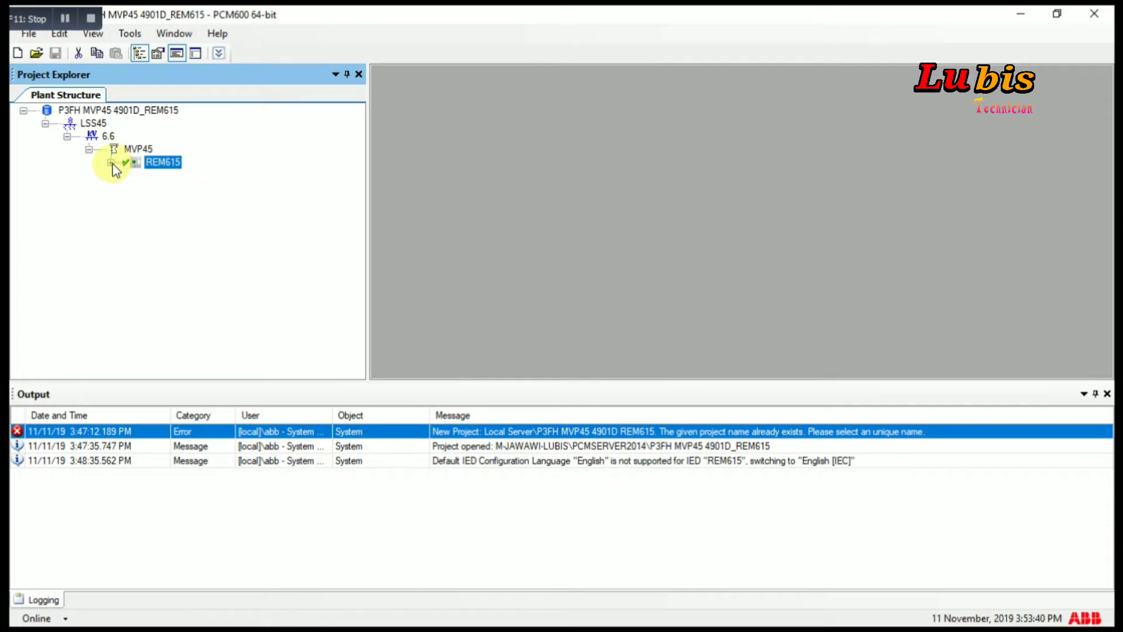
- Read the configuration from the REM615 relay into the project and approve the read operation
{"action": "right_click", "coordinate": [161, 168]}
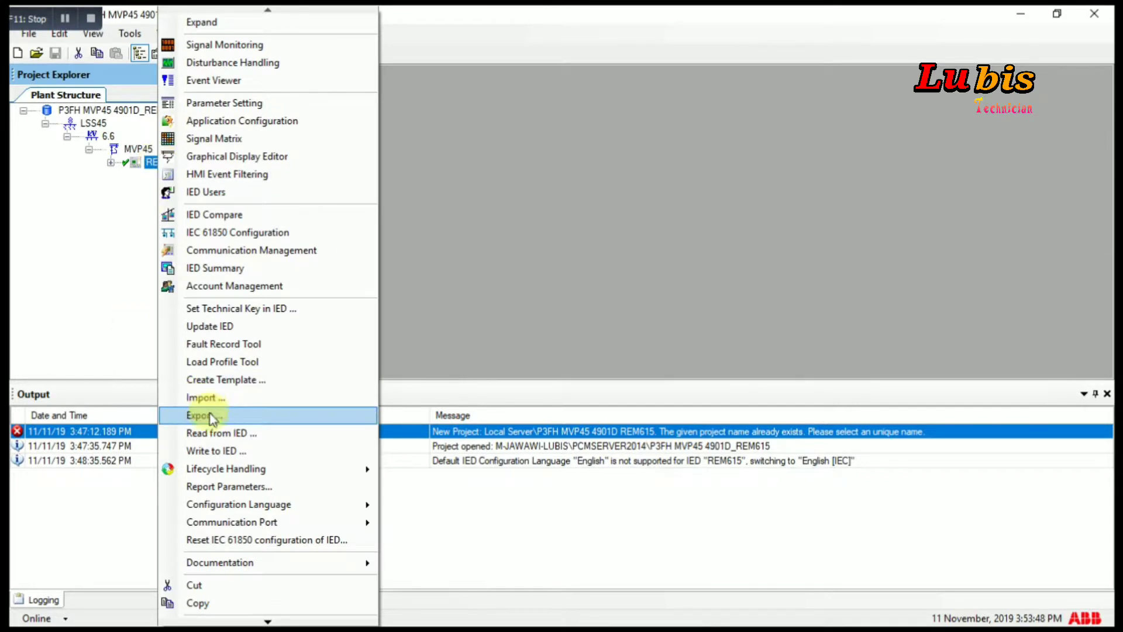
{"action": "left_click", "coordinate": [231, 435]}
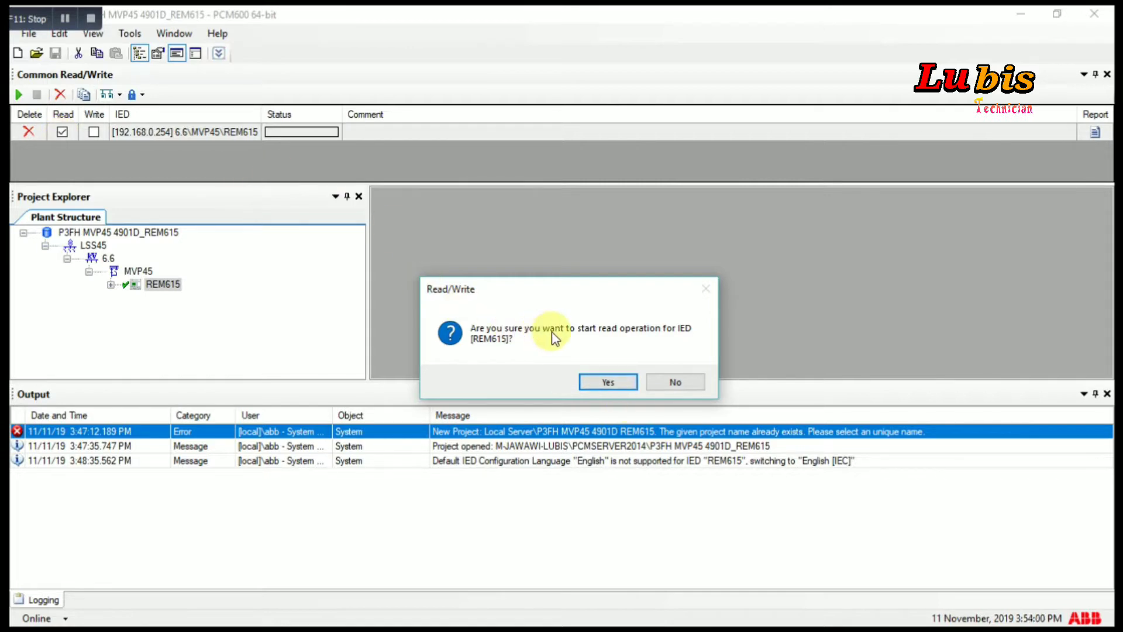
{"action": "left_click", "coordinate": [613, 381]}
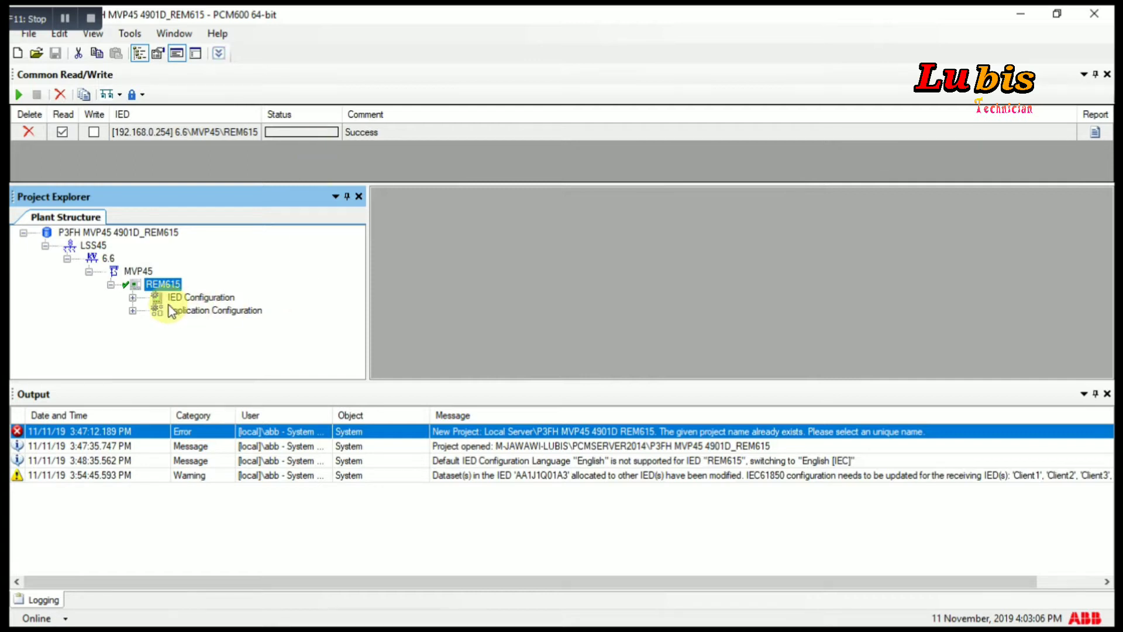
- Open the Signal Matrix of the REM615 and close the Output window to give it more room
{"action": "left_click", "coordinate": [133, 310]}
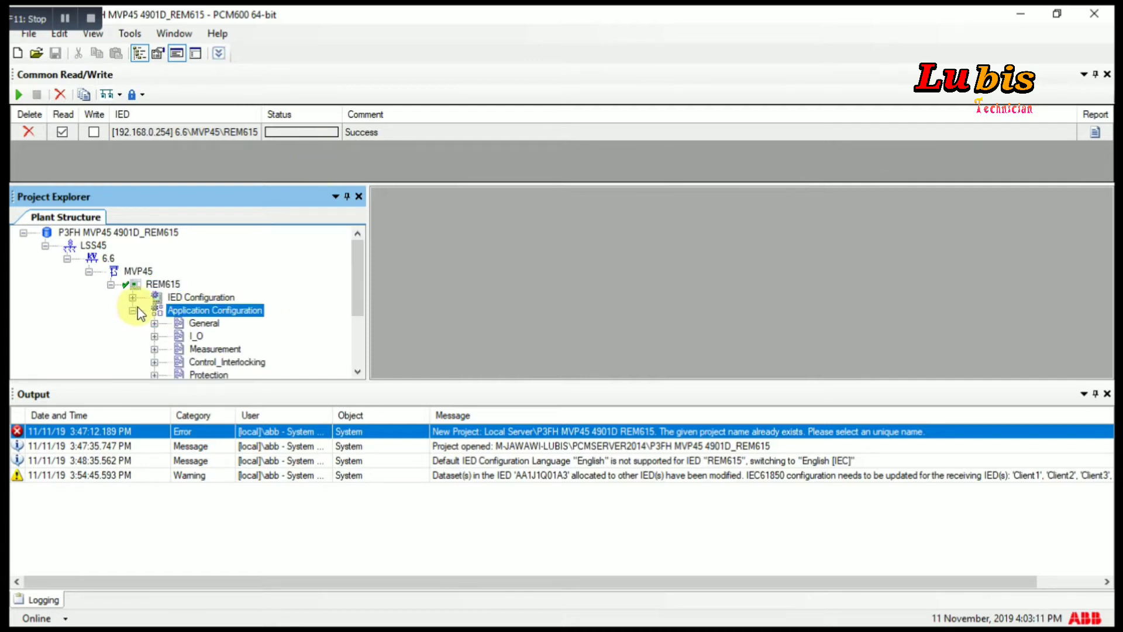
{"action": "left_click", "coordinate": [132, 310]}
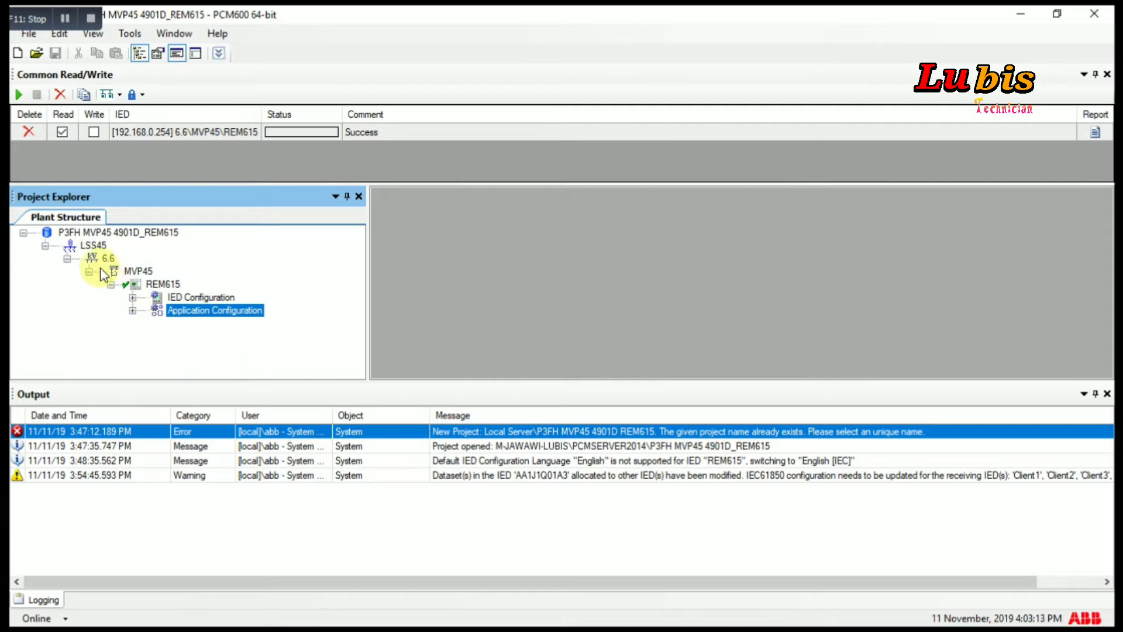
{"action": "left_click", "coordinate": [147, 285]}
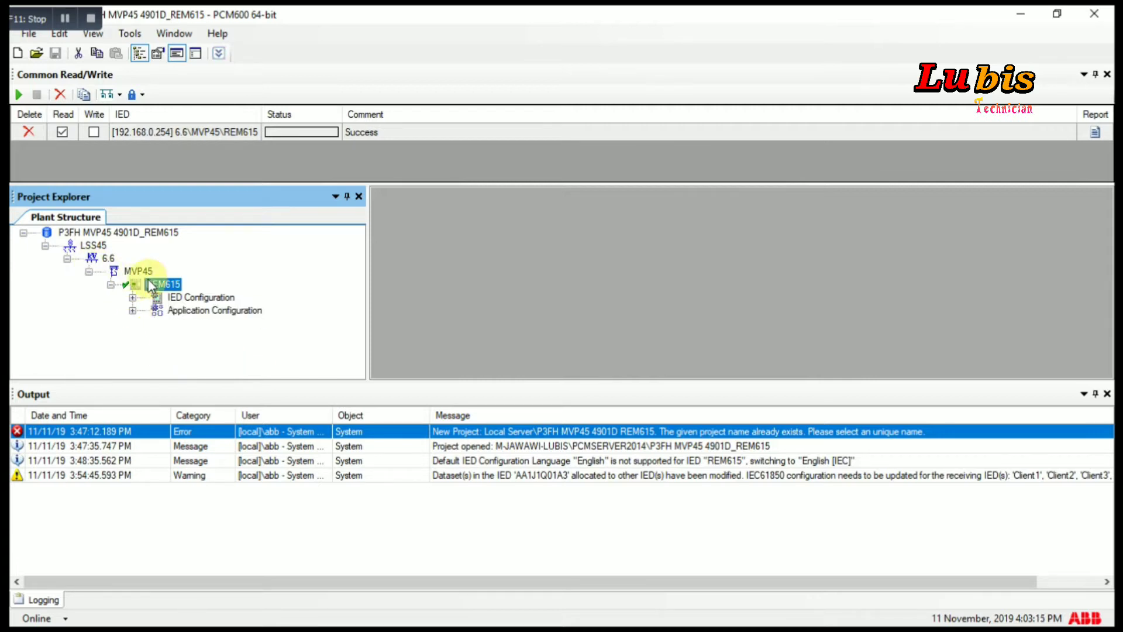
{"action": "right_click", "coordinate": [151, 286]}
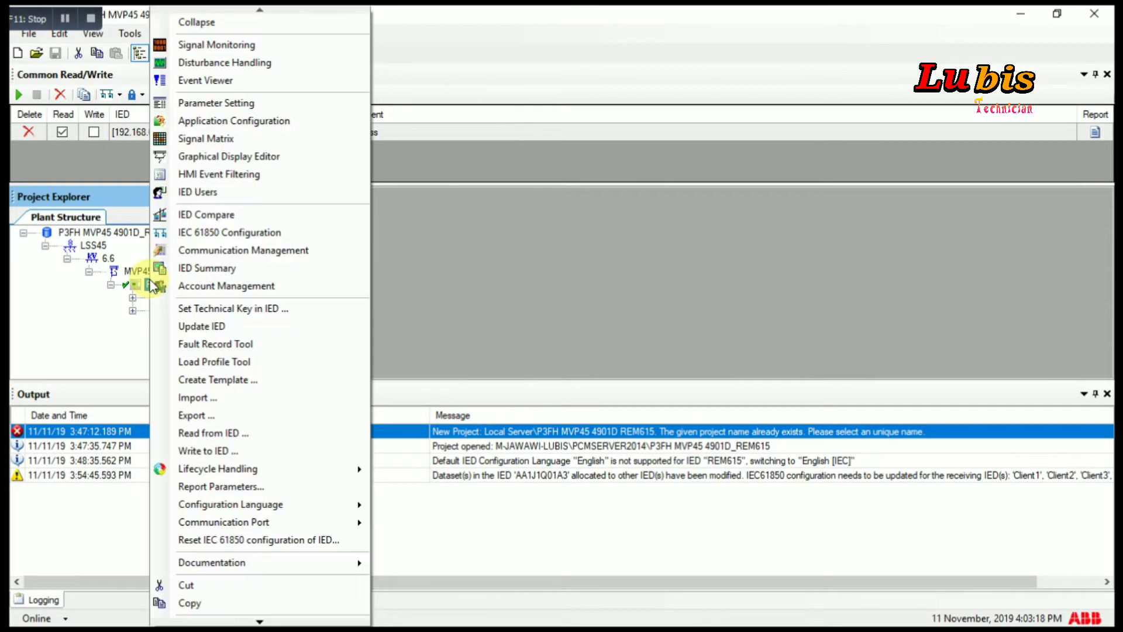
{"action": "left_click", "coordinate": [230, 140]}
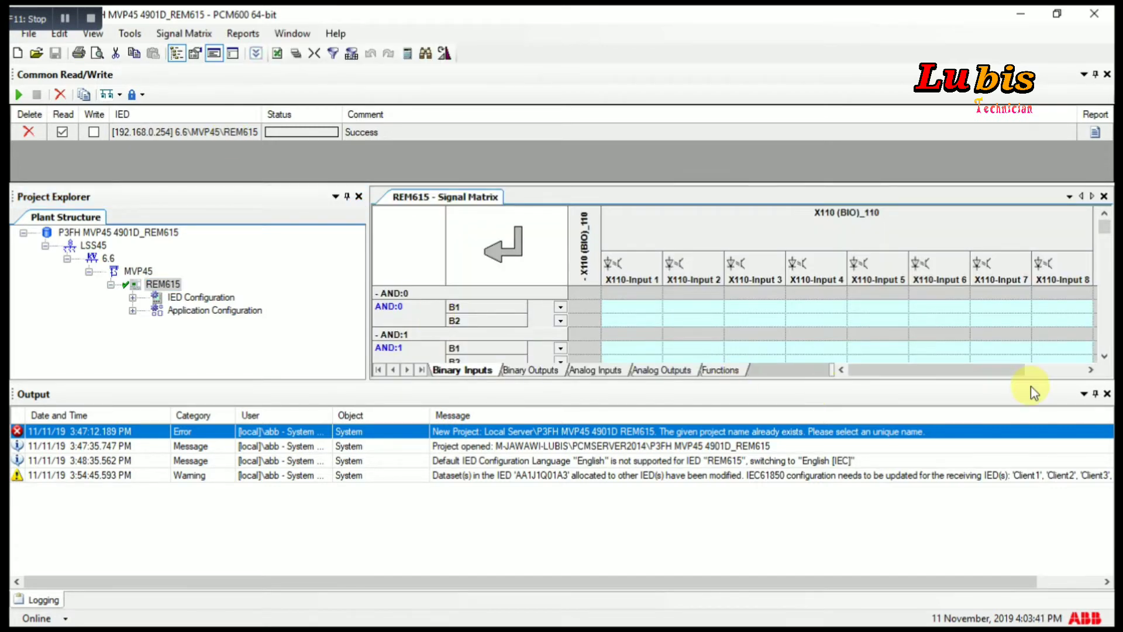
{"action": "left_click", "coordinate": [1107, 394]}
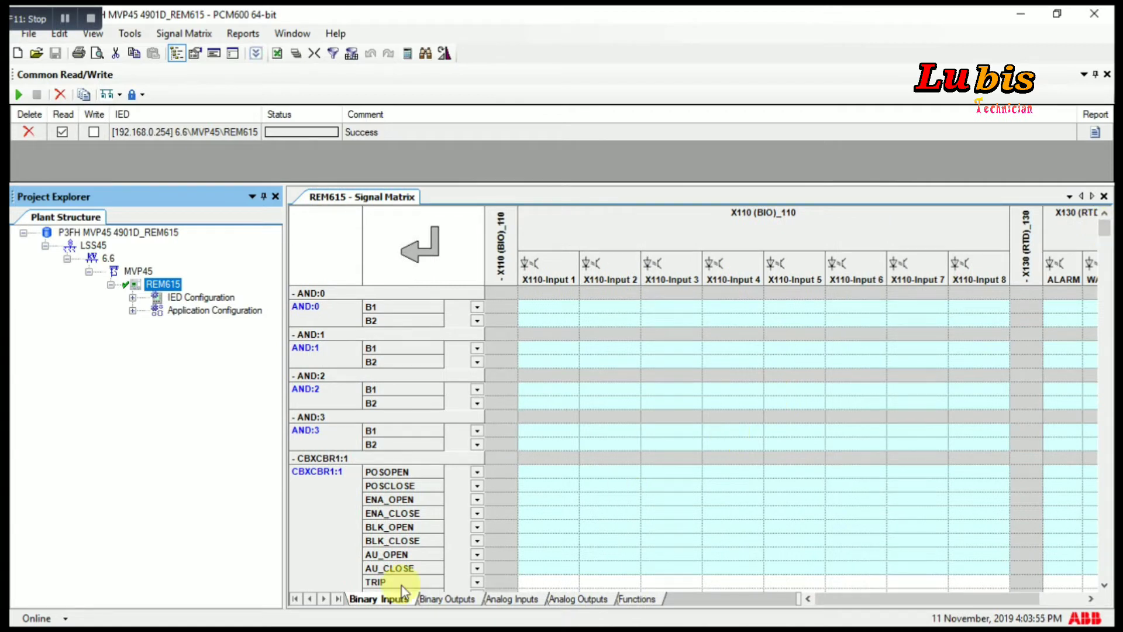
- In the binary outputs matrix, connect the TRPPTRC1:1 TRIP signal to X100-PO1, X100-PO2 and X100-PO4
{"action": "left_click", "coordinate": [430, 602]}
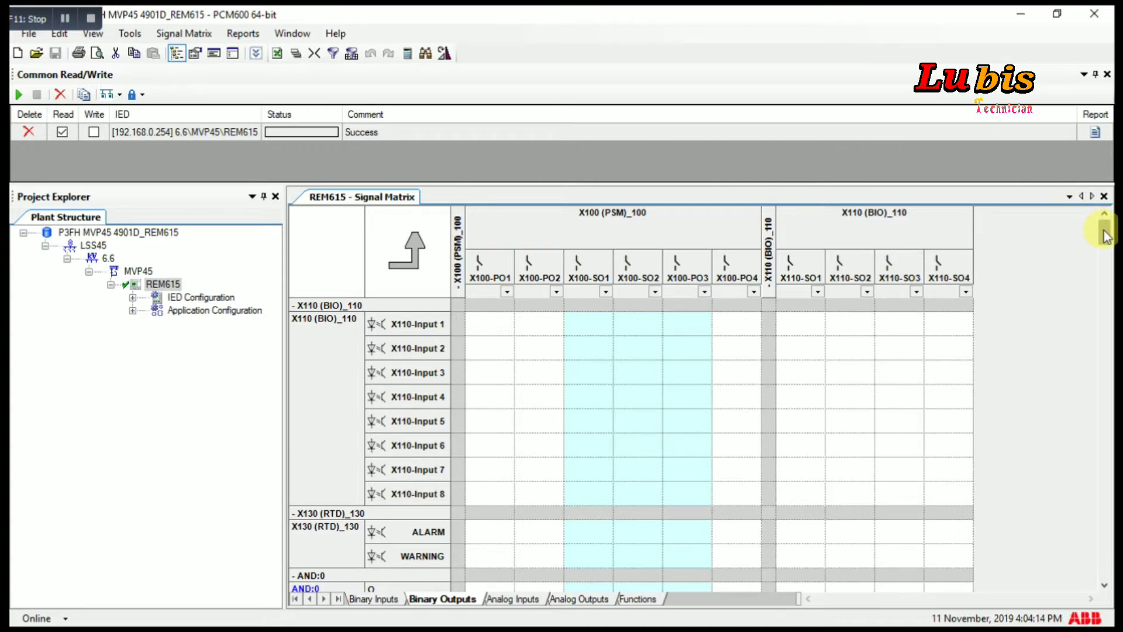
{"action": "left_click_drag", "start_coordinate": [1106, 235], "coordinate": [1092, 342]}
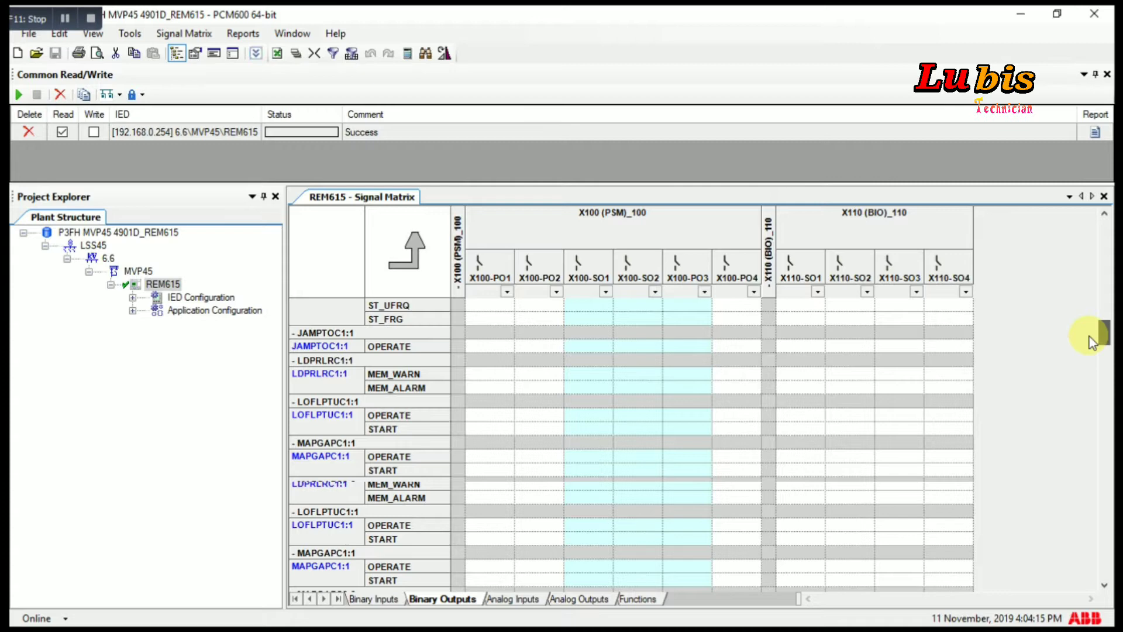
{"action": "left_click_drag", "start_coordinate": [1092, 342], "coordinate": [1064, 564]}
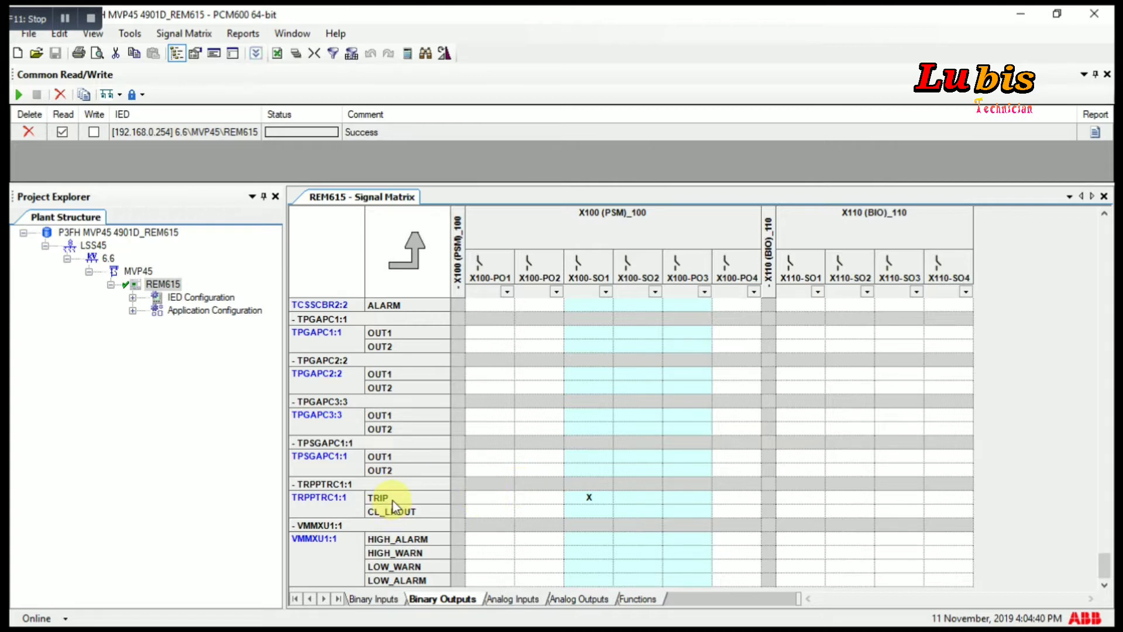
{"action": "left_click", "coordinate": [489, 499]}
{"action": "left_click", "coordinate": [492, 498]}
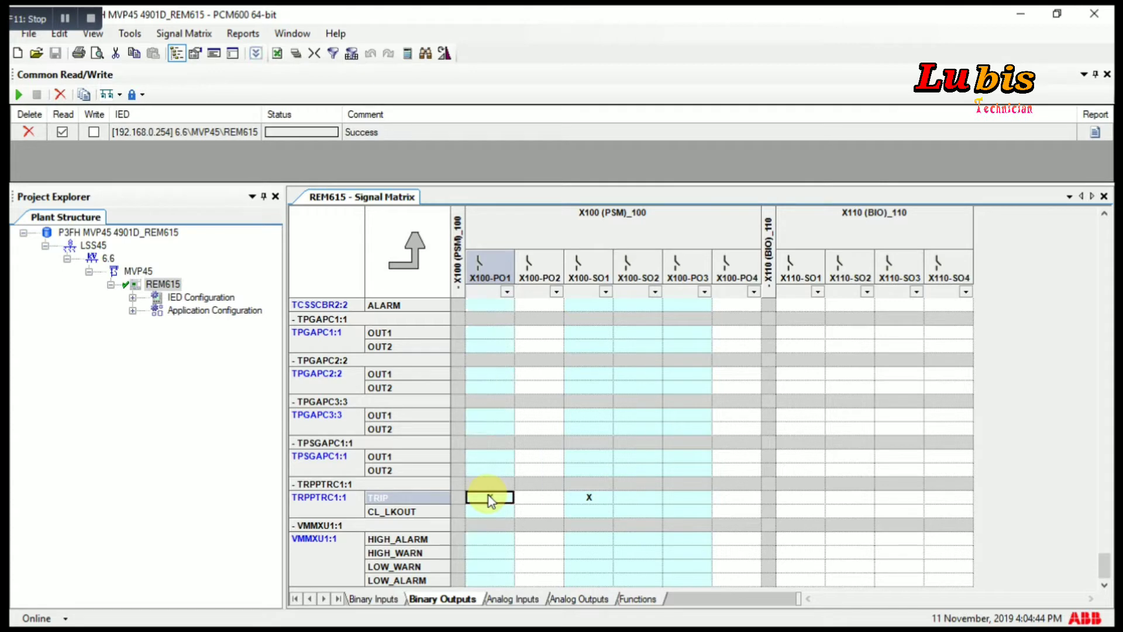
{"action": "left_click", "coordinate": [536, 498]}
{"action": "left_click", "coordinate": [536, 498]}
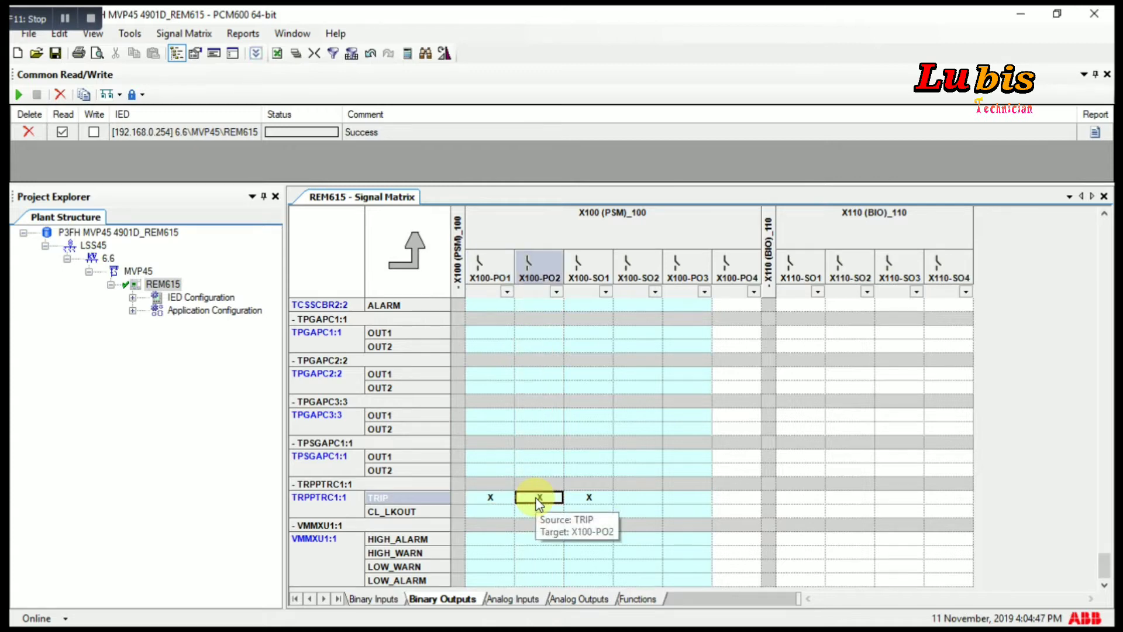
{"action": "double_click", "coordinate": [748, 499]}
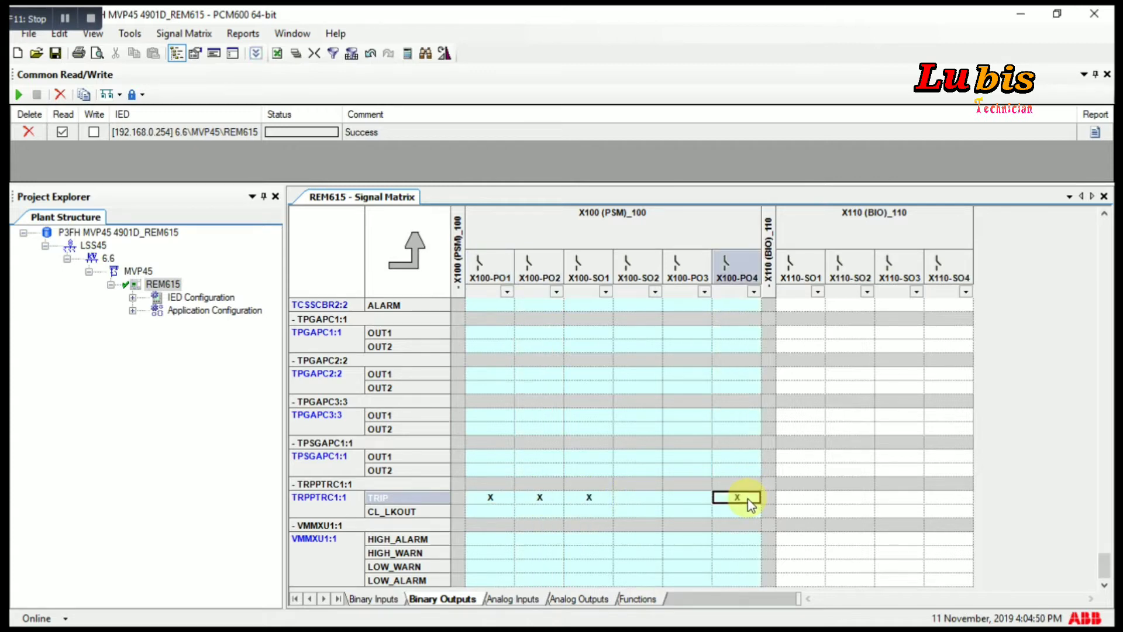
- Connect the TRPPTRC1:1 TRIP signal to X110-SO1, SO2, SO3 and SO4, and save and close the Signal Matrix
{"action": "double_click", "coordinate": [808, 501]}
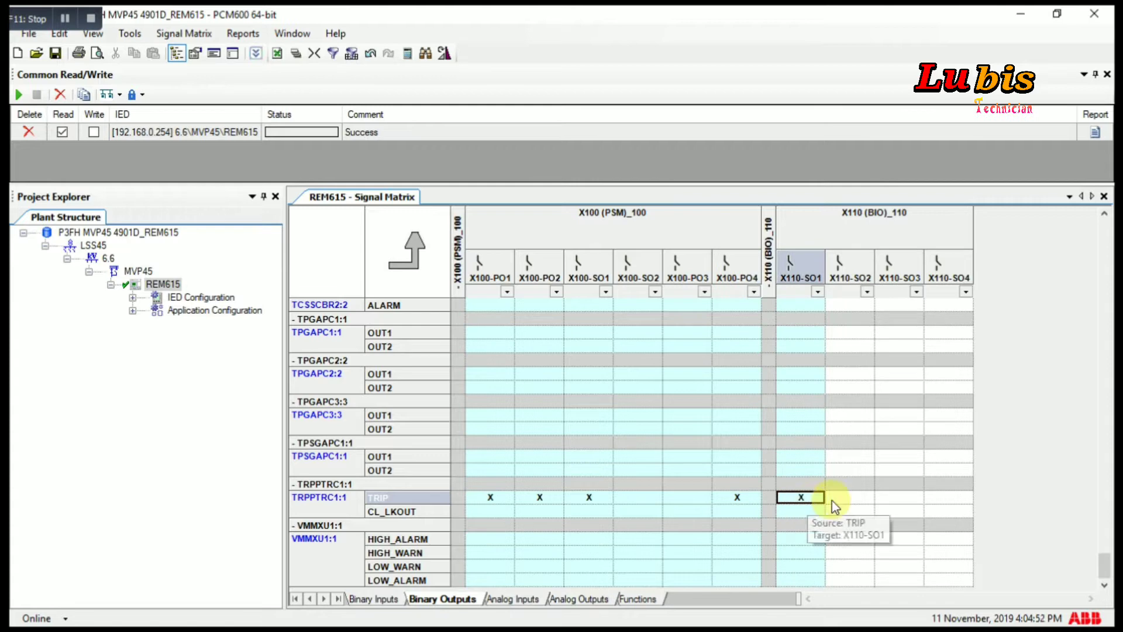
{"action": "double_click", "coordinate": [847, 501]}
{"action": "double_click", "coordinate": [890, 499]}
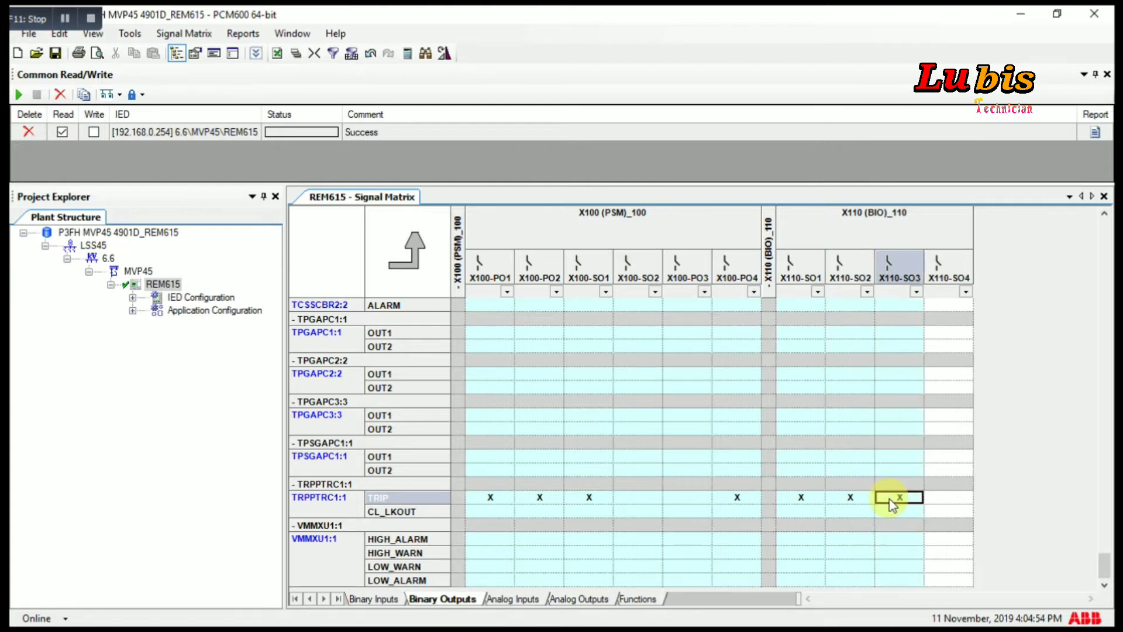
{"action": "double_click", "coordinate": [932, 496]}
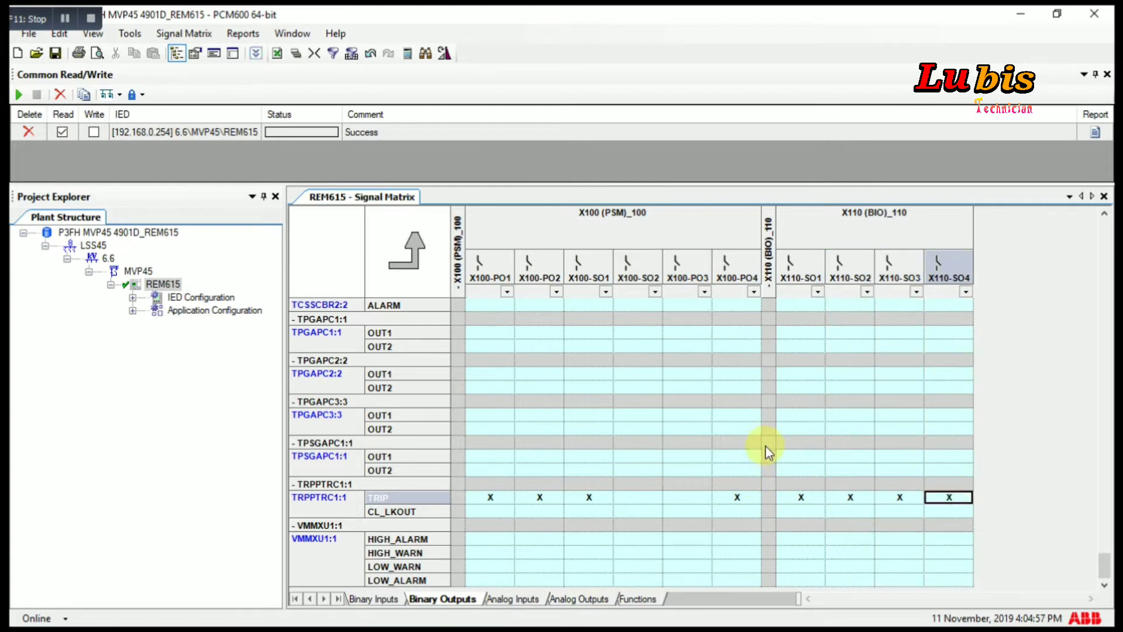
{"action": "left_click", "coordinate": [56, 54]}
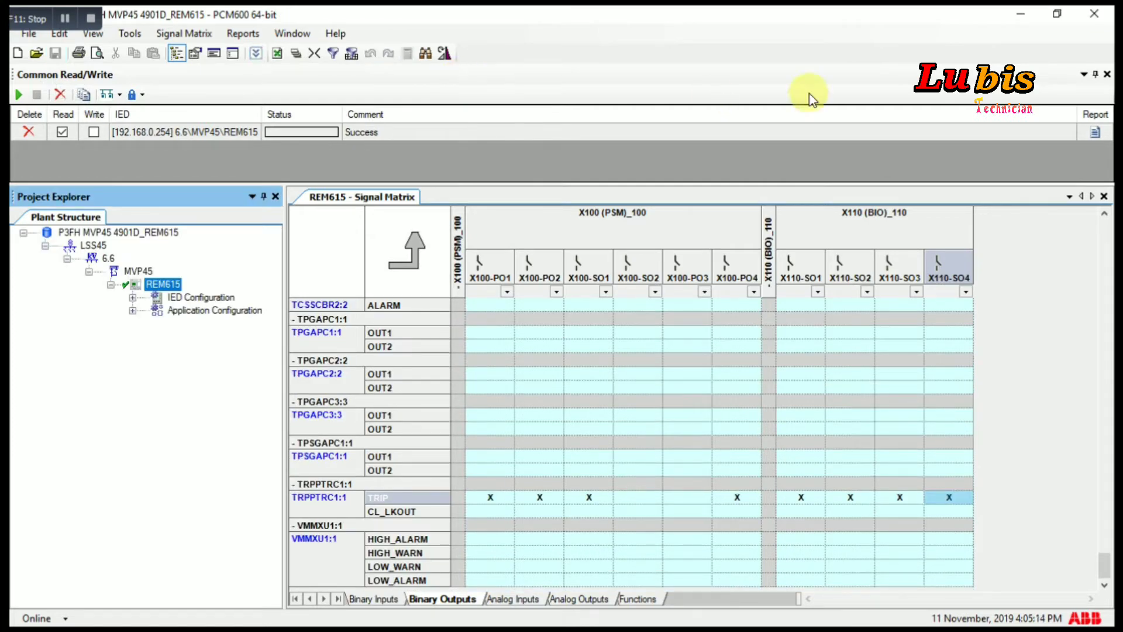
{"action": "left_click", "coordinate": [1104, 197]}
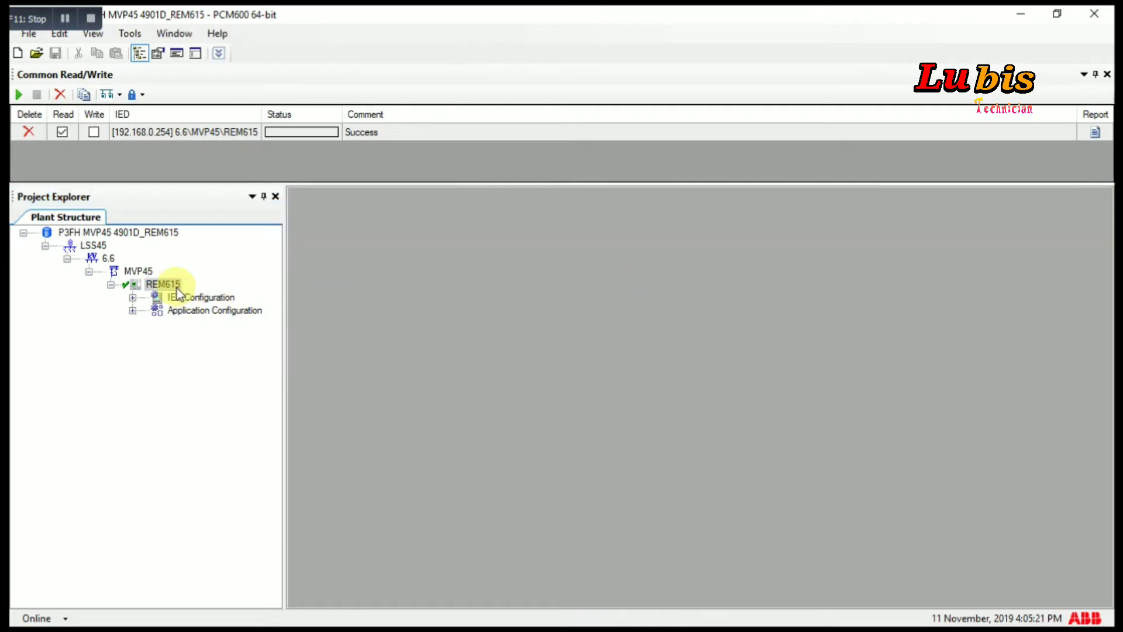
- Write the modified configuration to the REM615 relay and approve the write operation
{"action": "right_click", "coordinate": [167, 286]}
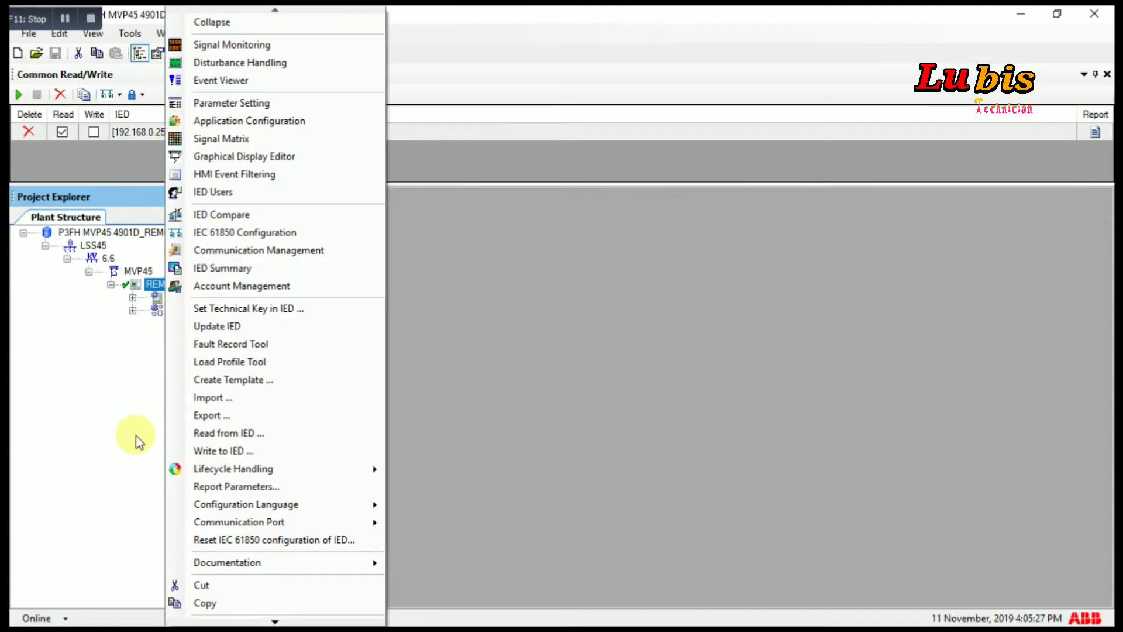
{"action": "left_click", "coordinate": [265, 452]}
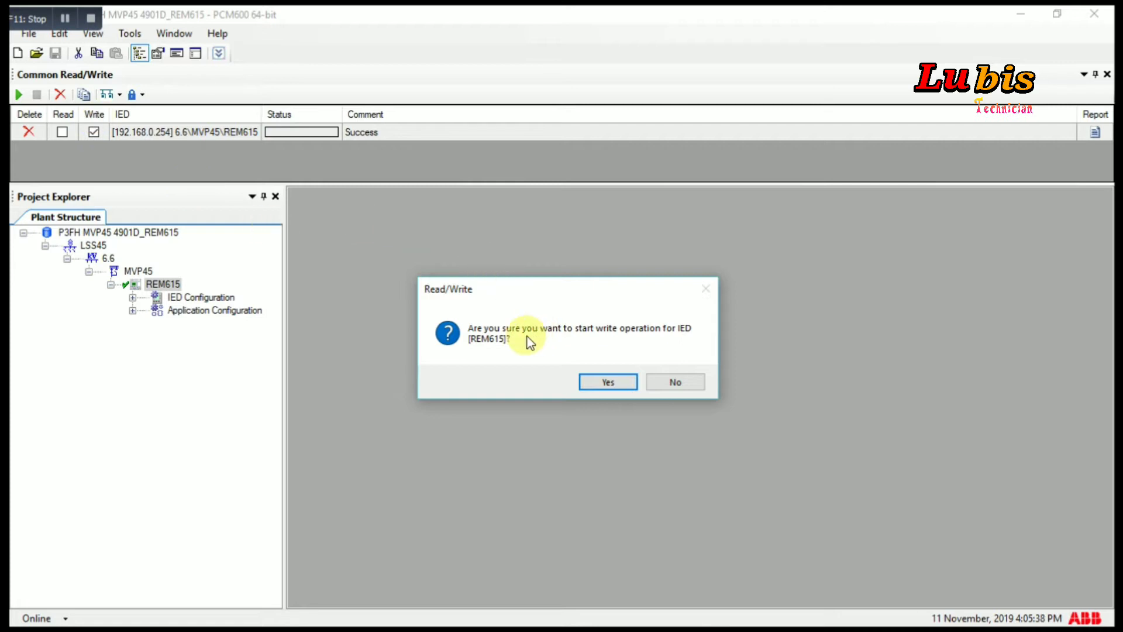
{"action": "left_click", "coordinate": [605, 385]}
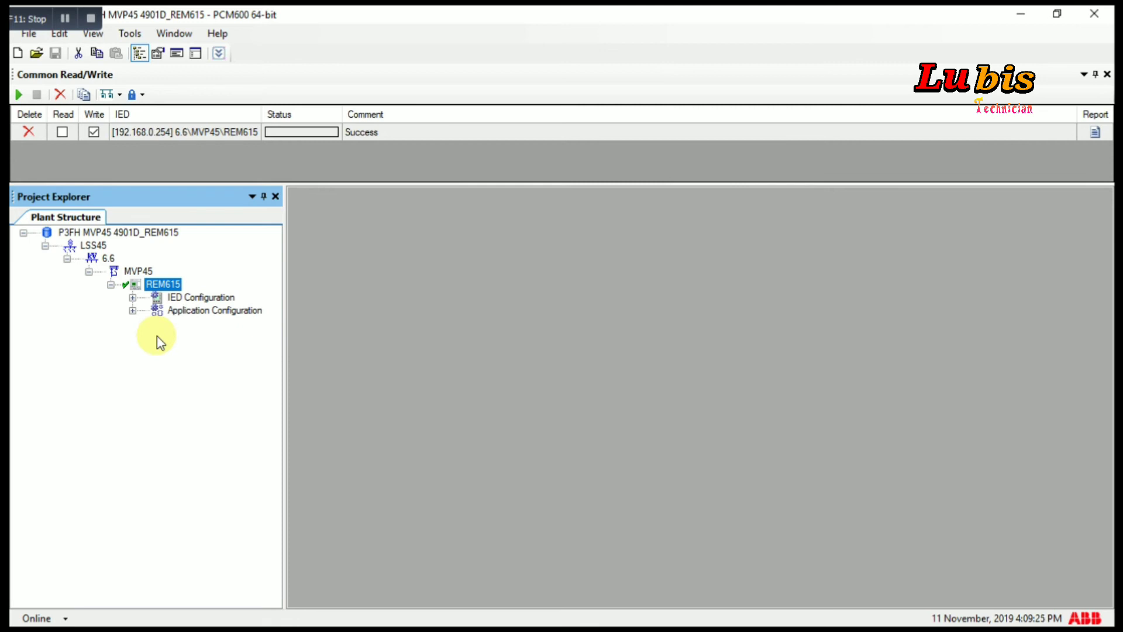
- Examine the REM615's IED Configuration branches: HW Configuration, Control, Measurements and Disturbance records
{"action": "left_click", "coordinate": [132, 298]}
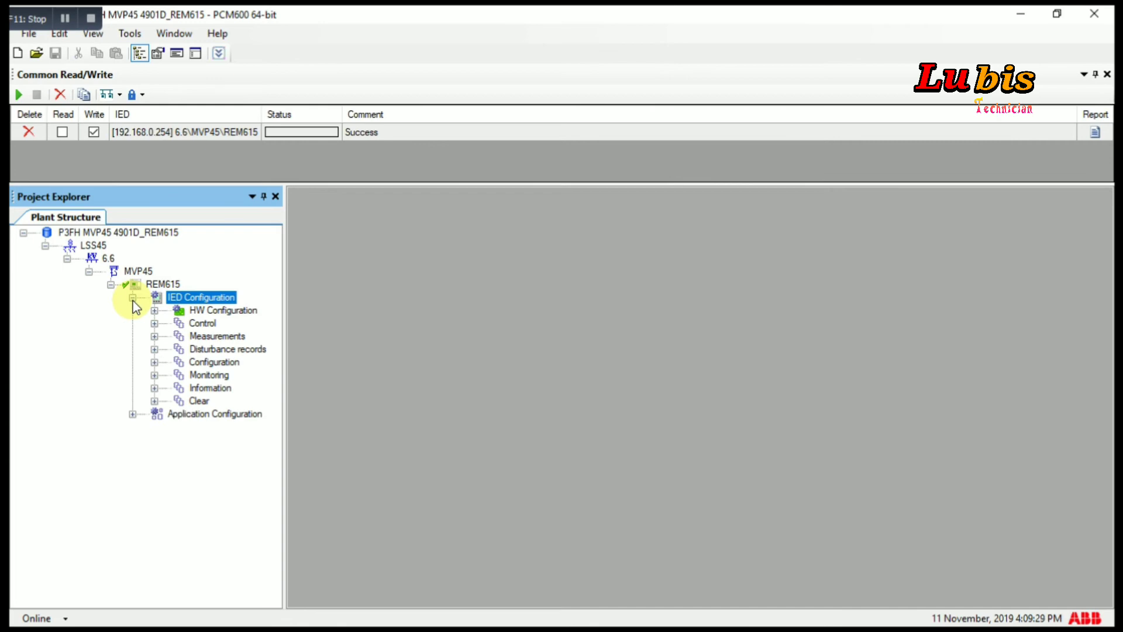
{"action": "double_click", "coordinate": [206, 310]}
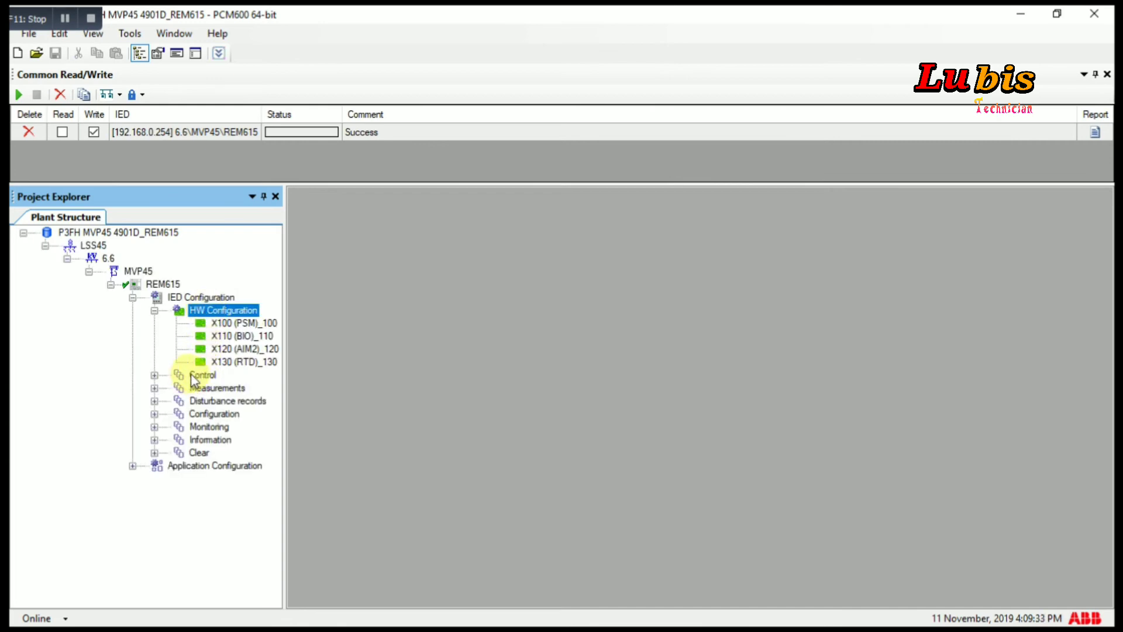
{"action": "left_click", "coordinate": [156, 375]}
{"action": "left_click", "coordinate": [203, 375]}
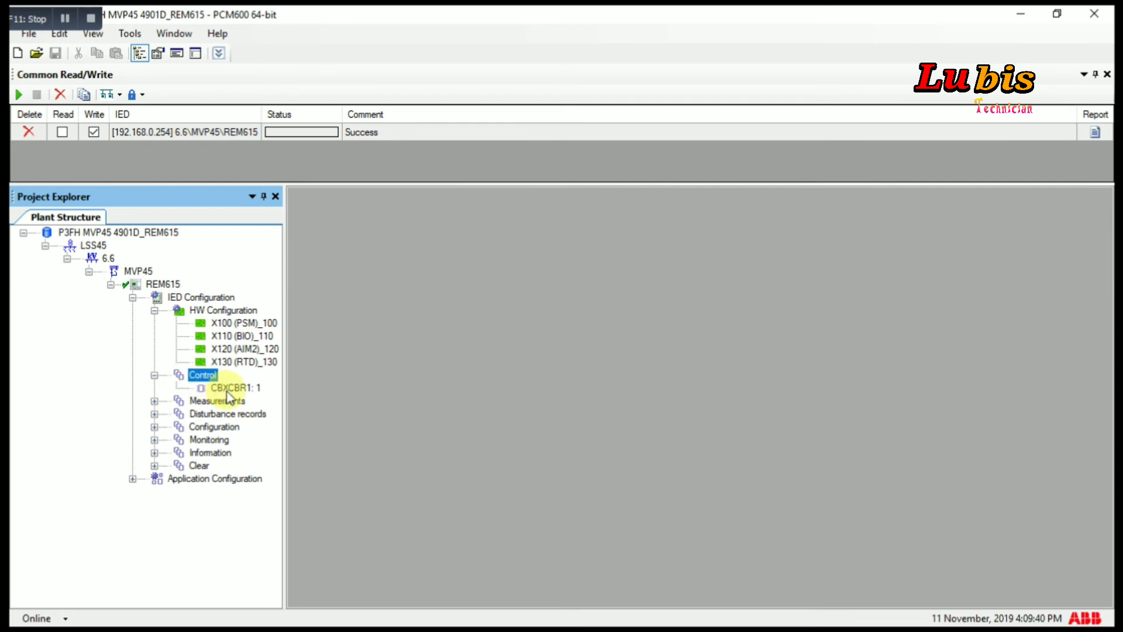
{"action": "left_click", "coordinate": [155, 402]}
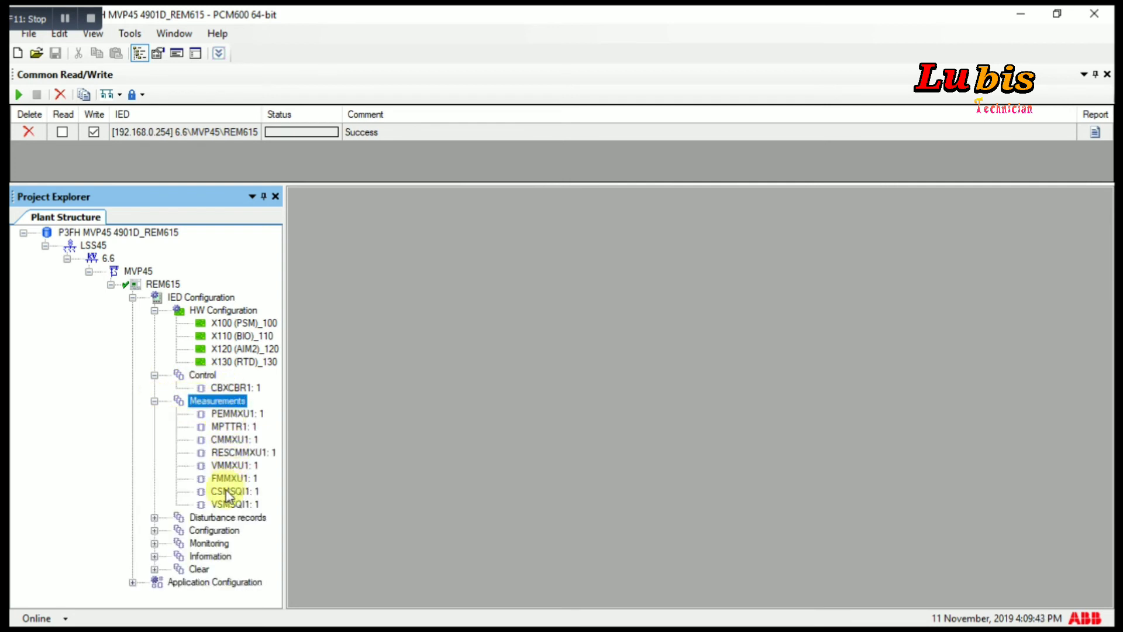
{"action": "left_click", "coordinate": [155, 517]}
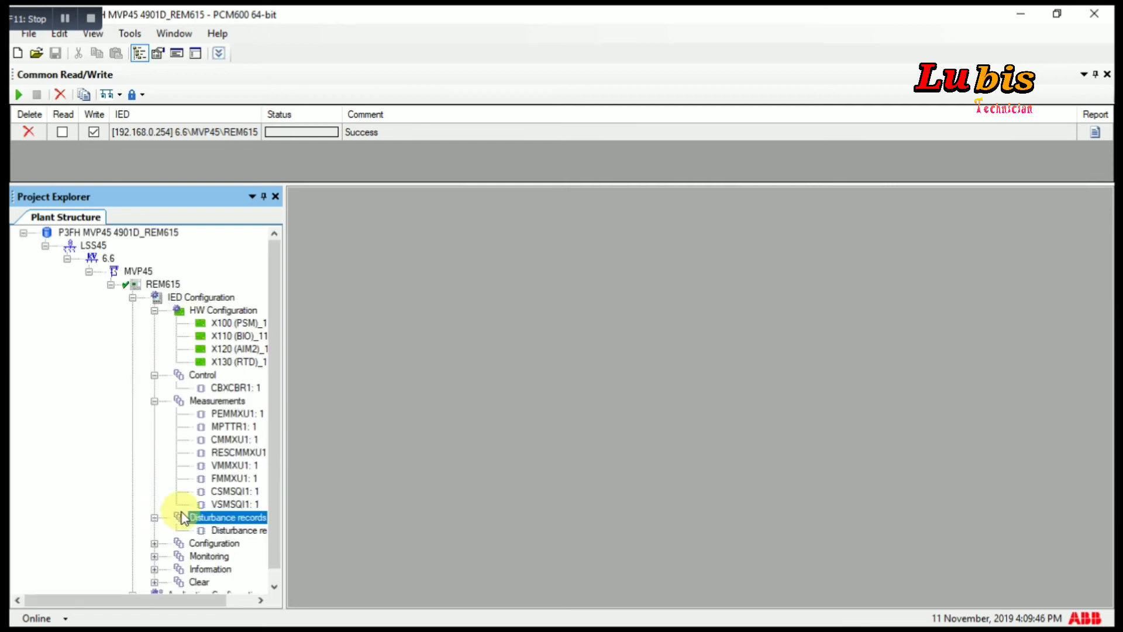
{"action": "scroll", "coordinate": [268, 560], "scroll_direction": "down", "scroll_amount": 1}
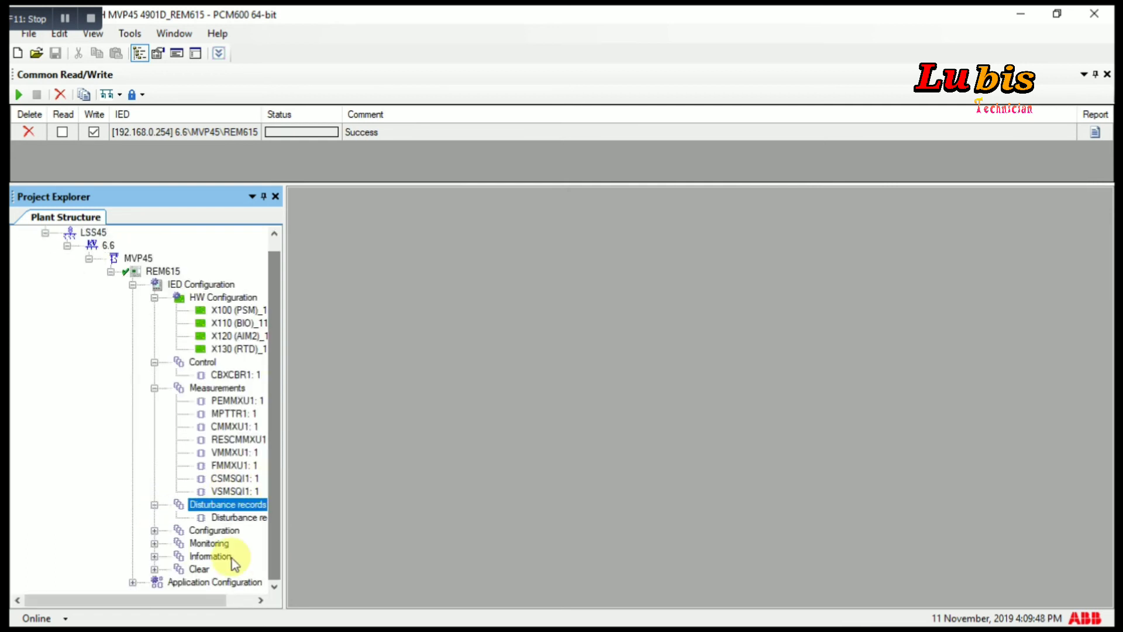
- Examine the contents of the Configuration and Monitoring groups under the REM615's IED Configuration
{"action": "left_click", "coordinate": [155, 530]}
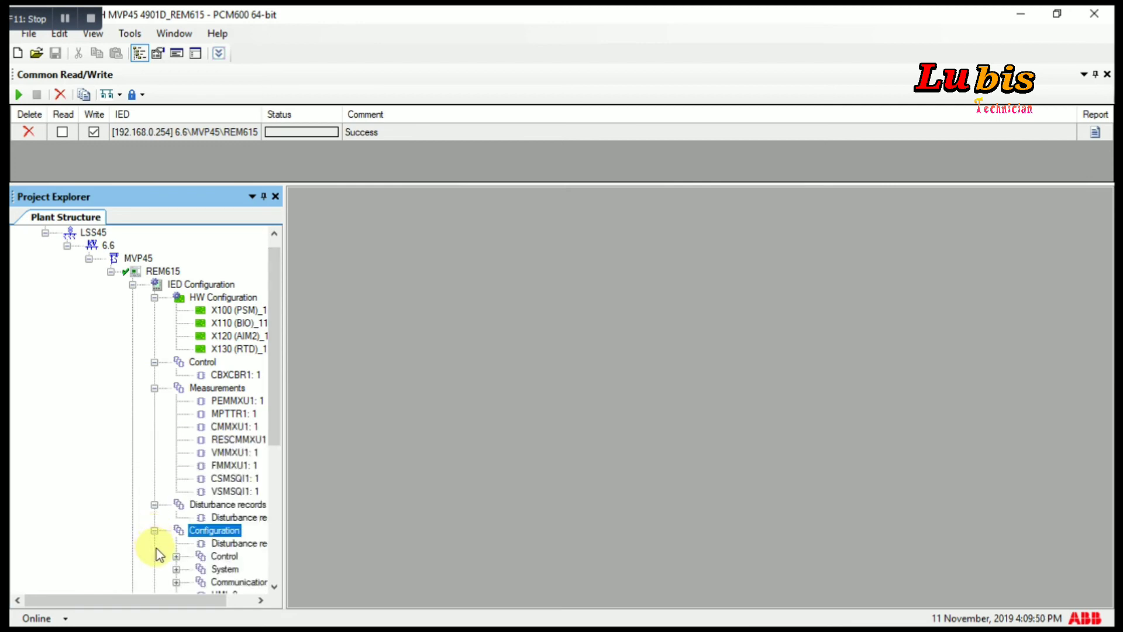
{"action": "left_click_drag", "start_coordinate": [275, 419], "coordinate": [270, 543]}
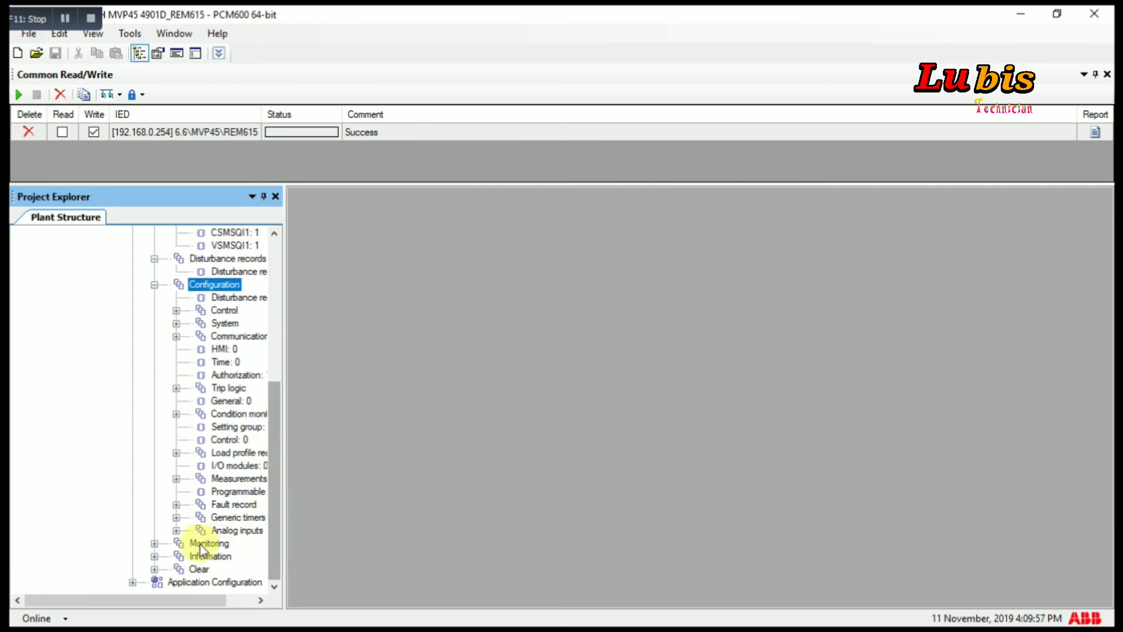
{"action": "left_click", "coordinate": [154, 543]}
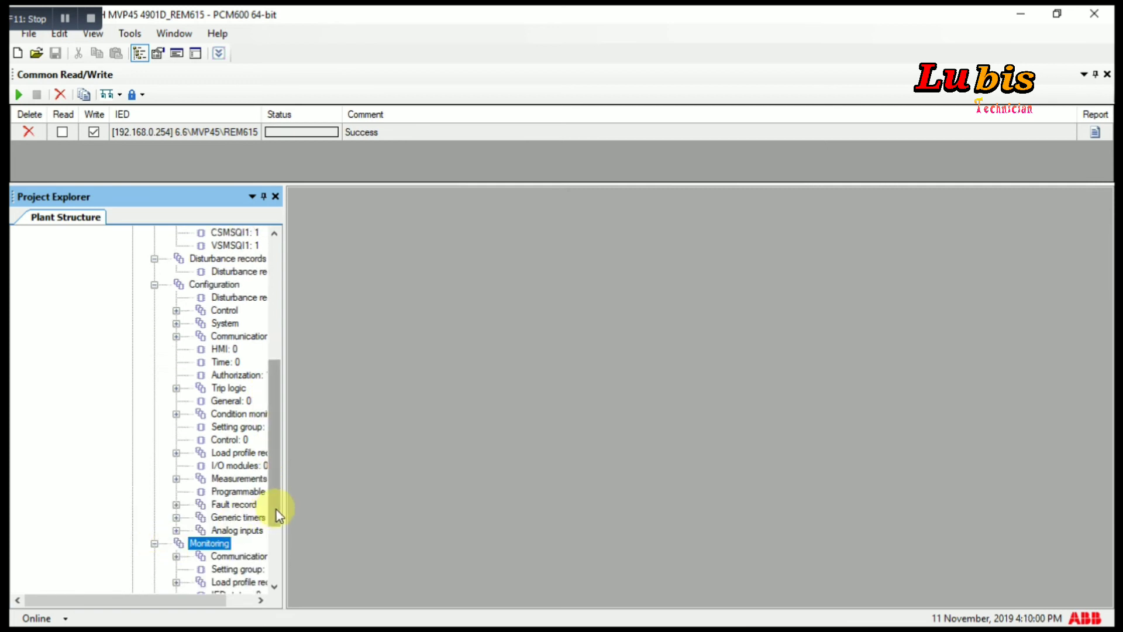
{"action": "left_click_drag", "start_coordinate": [276, 510], "coordinate": [277, 560]}
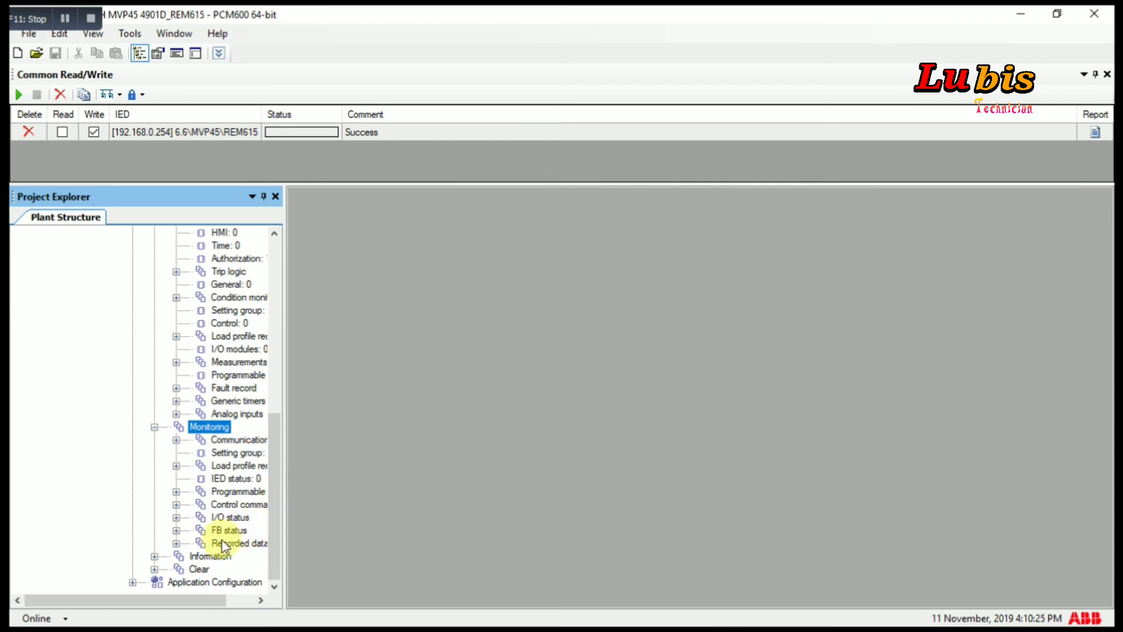
- Open the Product identifiers from the REM615's Information group in Parameter Setting
{"action": "double_click", "coordinate": [217, 558]}
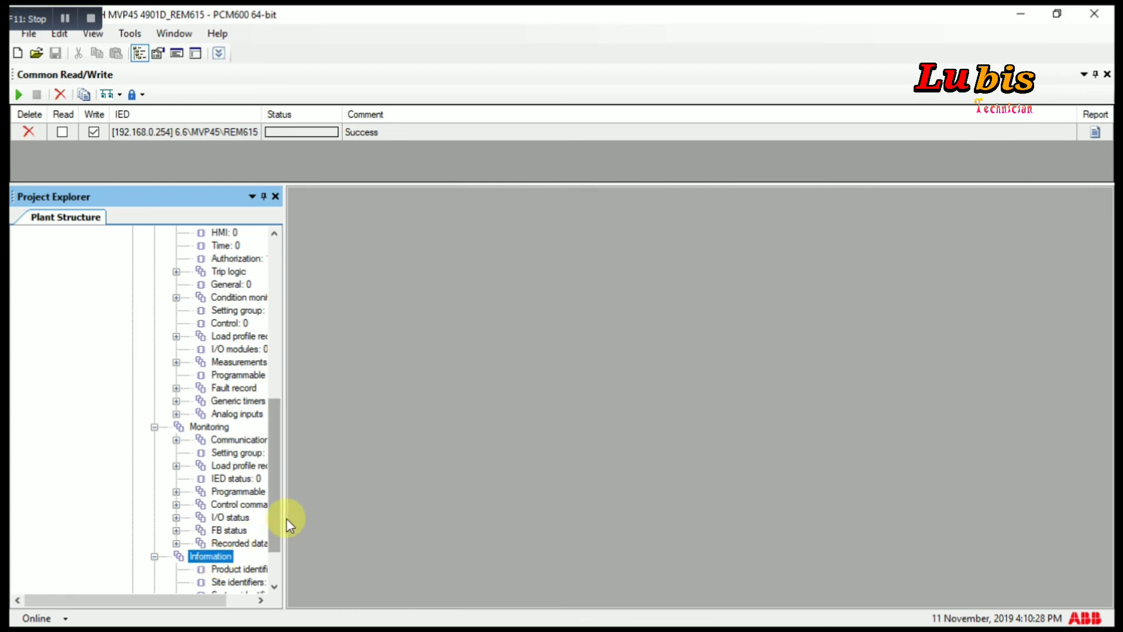
{"action": "left_click_drag", "start_coordinate": [274, 531], "coordinate": [272, 574]}
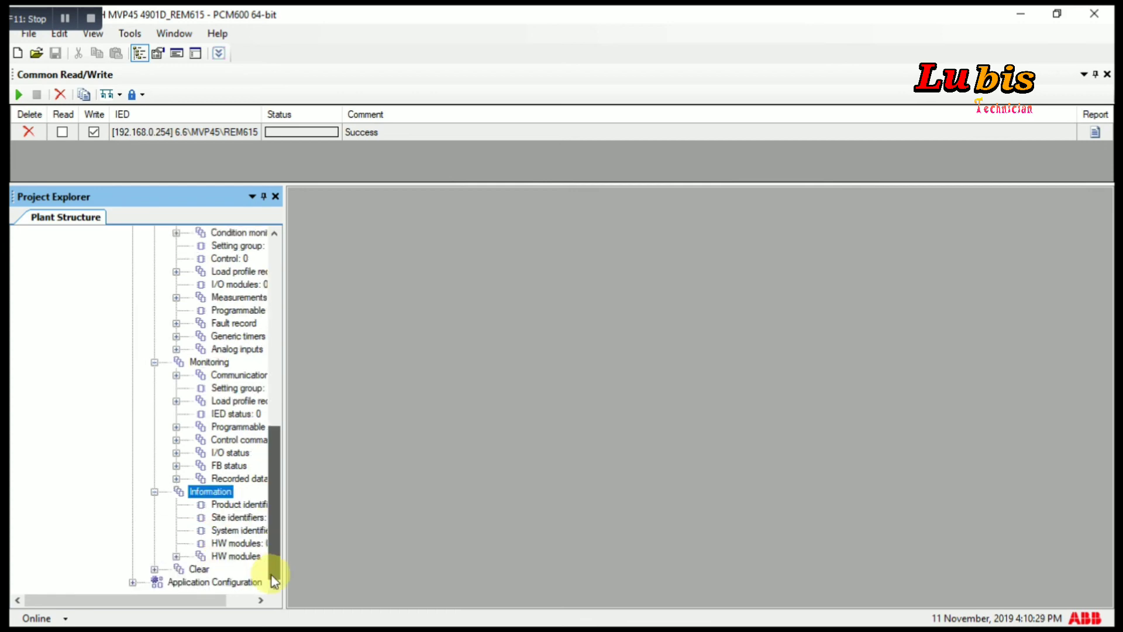
{"action": "left_click", "coordinate": [241, 506]}
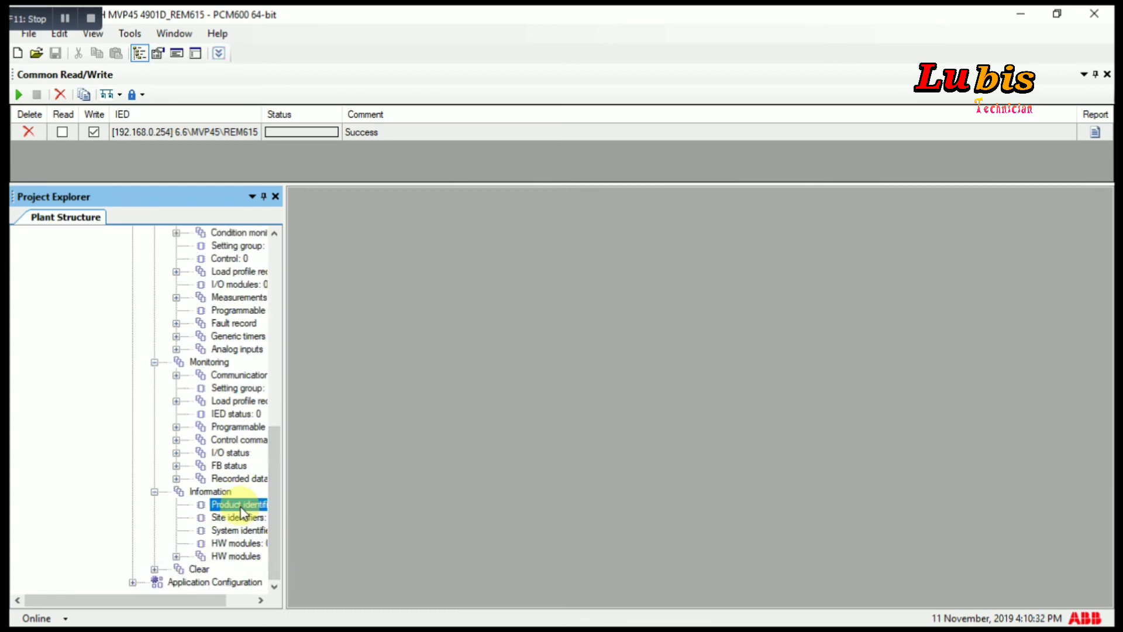
{"action": "left_click", "coordinate": [238, 518]}
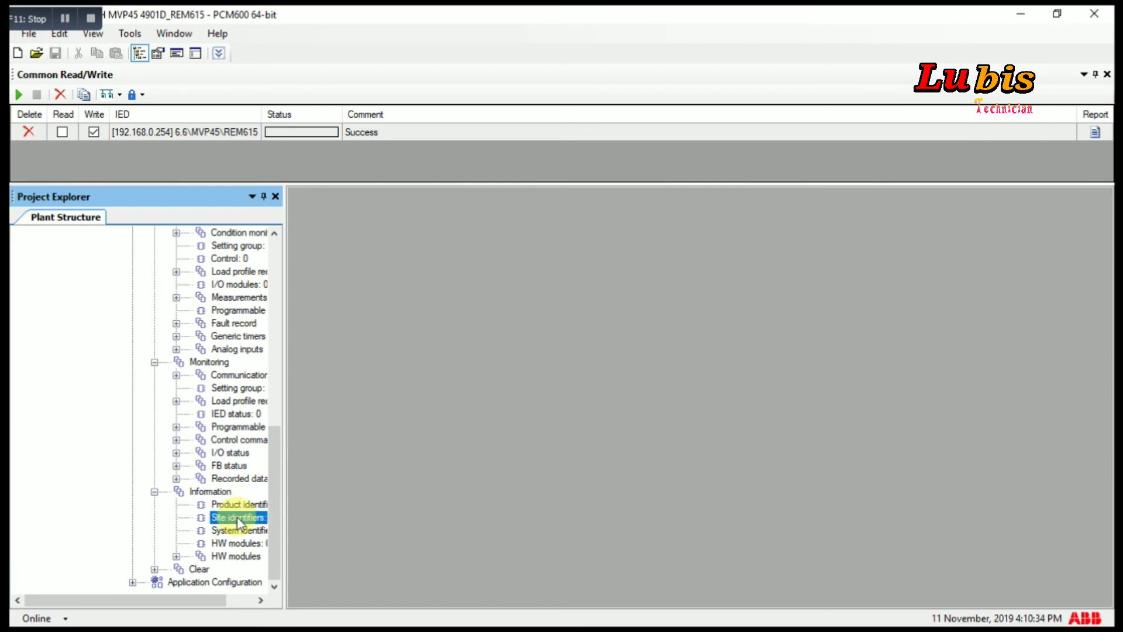
{"action": "left_click", "coordinate": [234, 530]}
{"action": "left_click", "coordinate": [234, 505]}
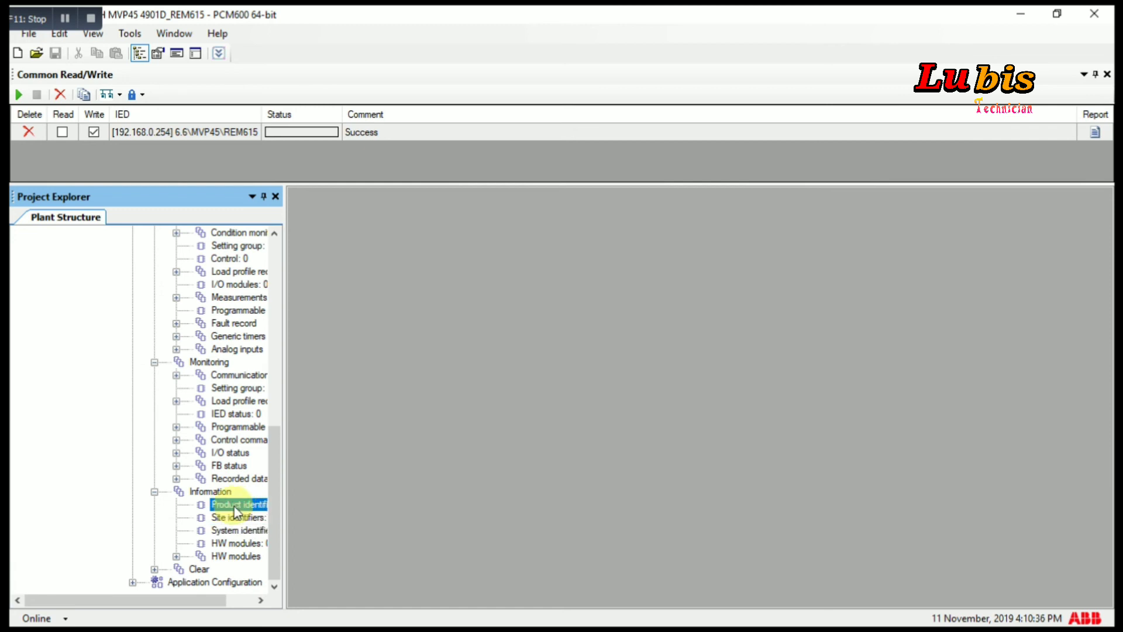
{"action": "right_click", "coordinate": [234, 512]}
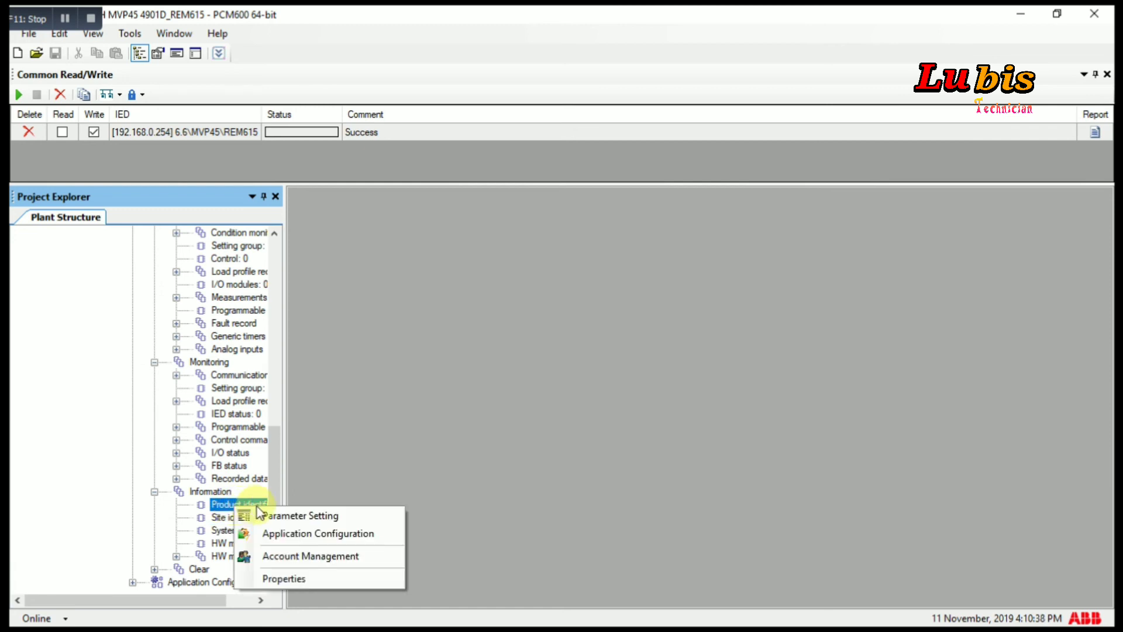
{"action": "left_click", "coordinate": [252, 511]}
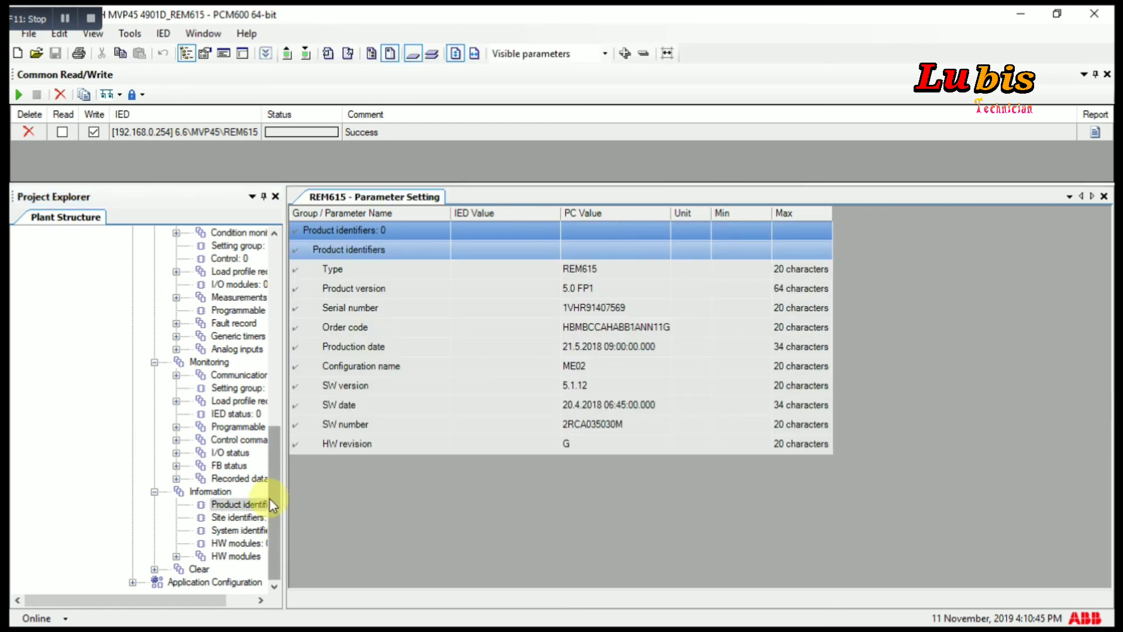
- Read only the Serial number parameter from the REM615, copying the IED value to the PC value and suppressing further parameter layer reminders
{"action": "left_click", "coordinate": [578, 307]}
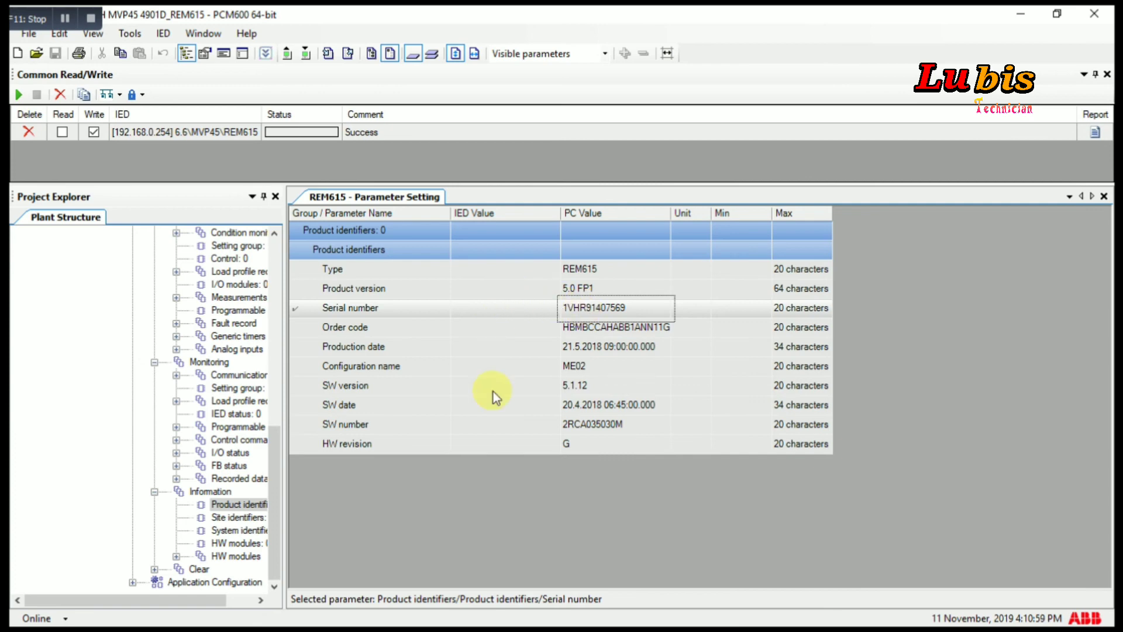
{"action": "left_click", "coordinate": [288, 56]}
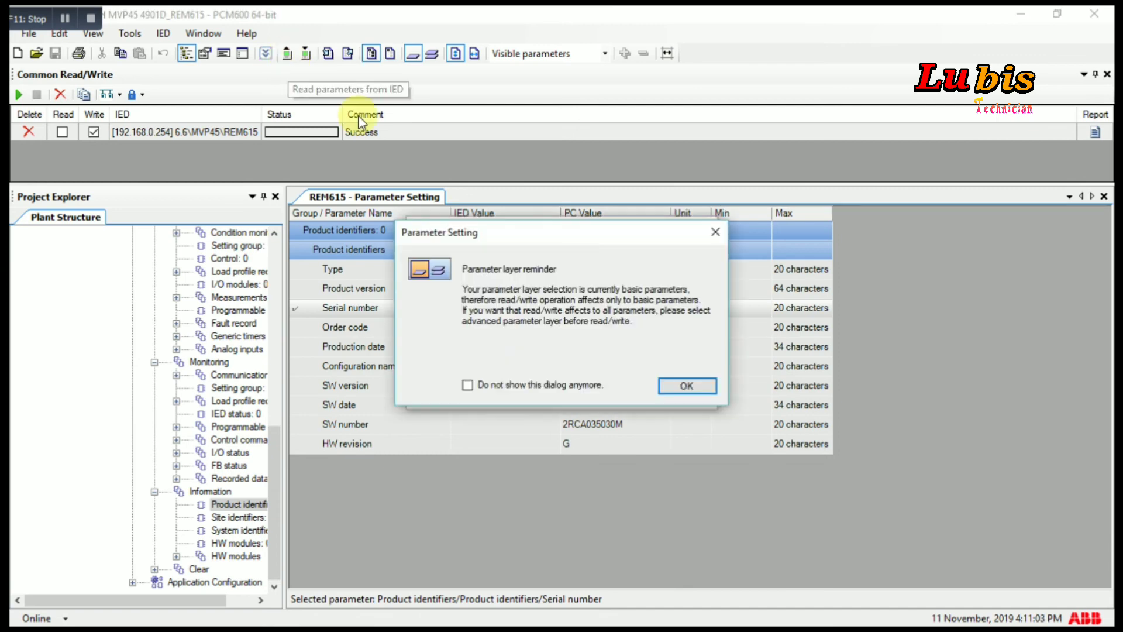
{"action": "left_click", "coordinate": [593, 385]}
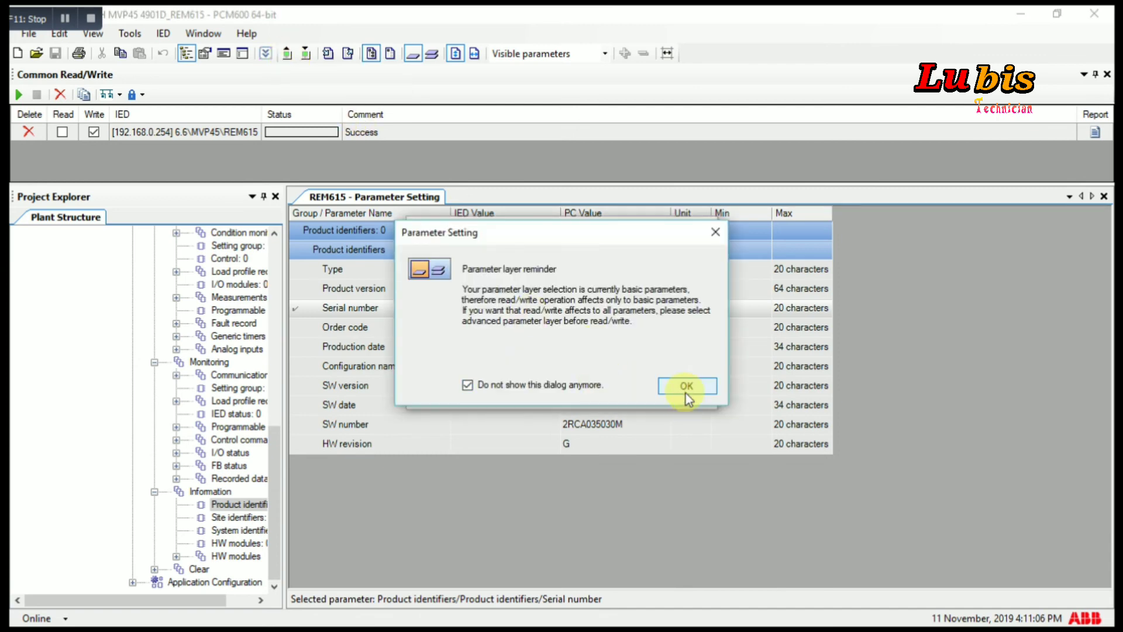
{"action": "left_click", "coordinate": [686, 389]}
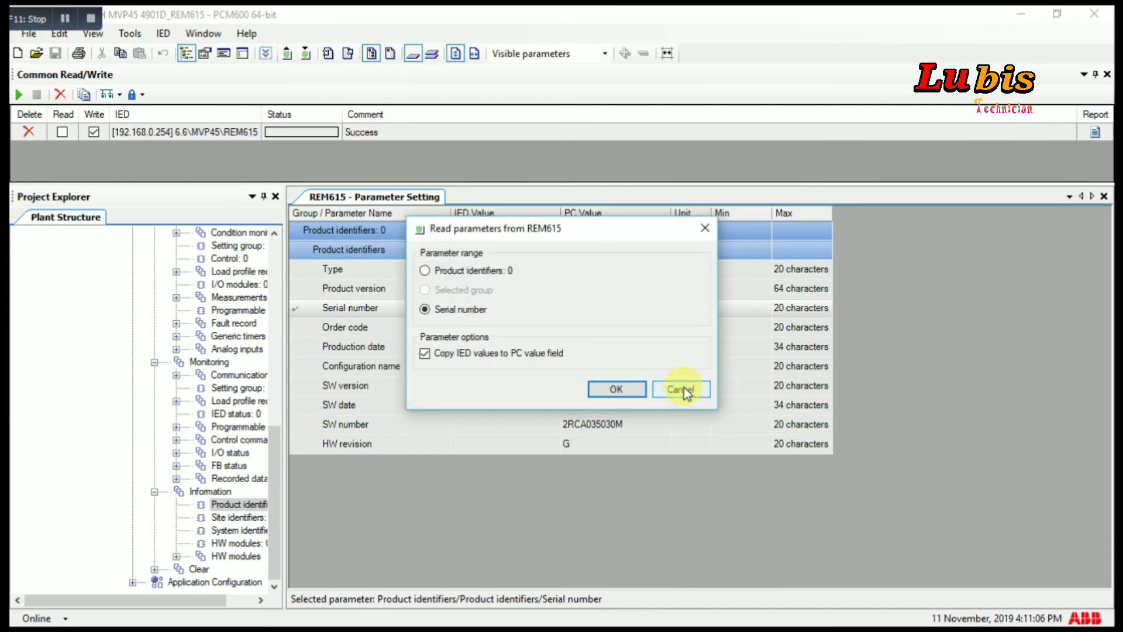
{"action": "left_click", "coordinate": [633, 390]}
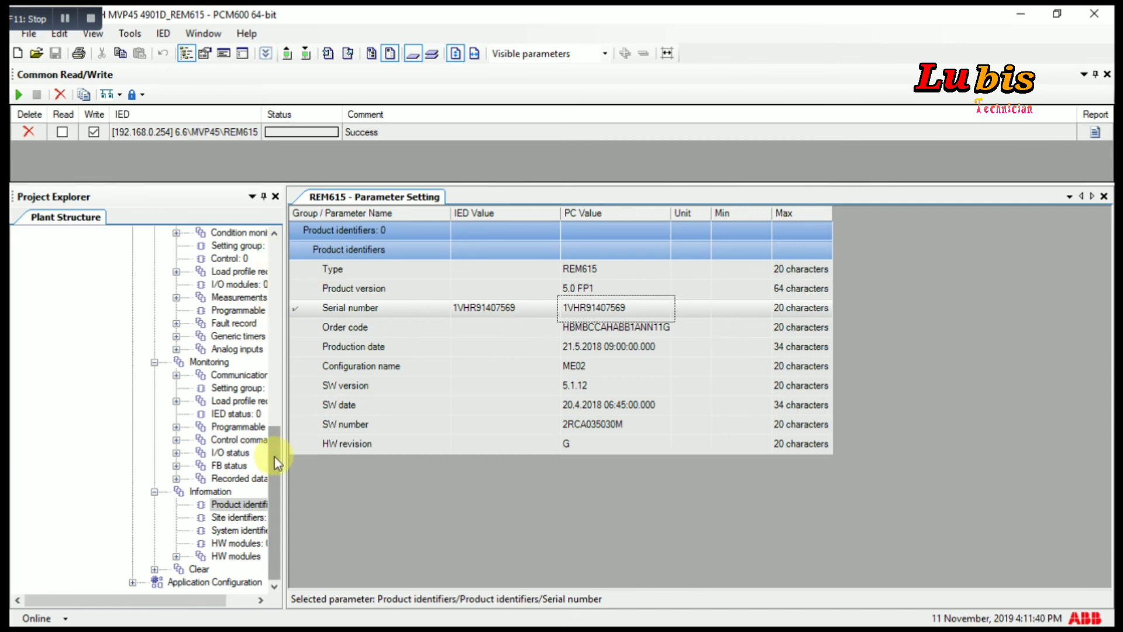
- Collapse the REM615 branch in the plant structure and close Parameter Setting
{"action": "left_click_drag", "start_coordinate": [275, 444], "coordinate": [128, 274]}
{"action": "left_click_drag", "start_coordinate": [282, 295], "coordinate": [275, 248]}
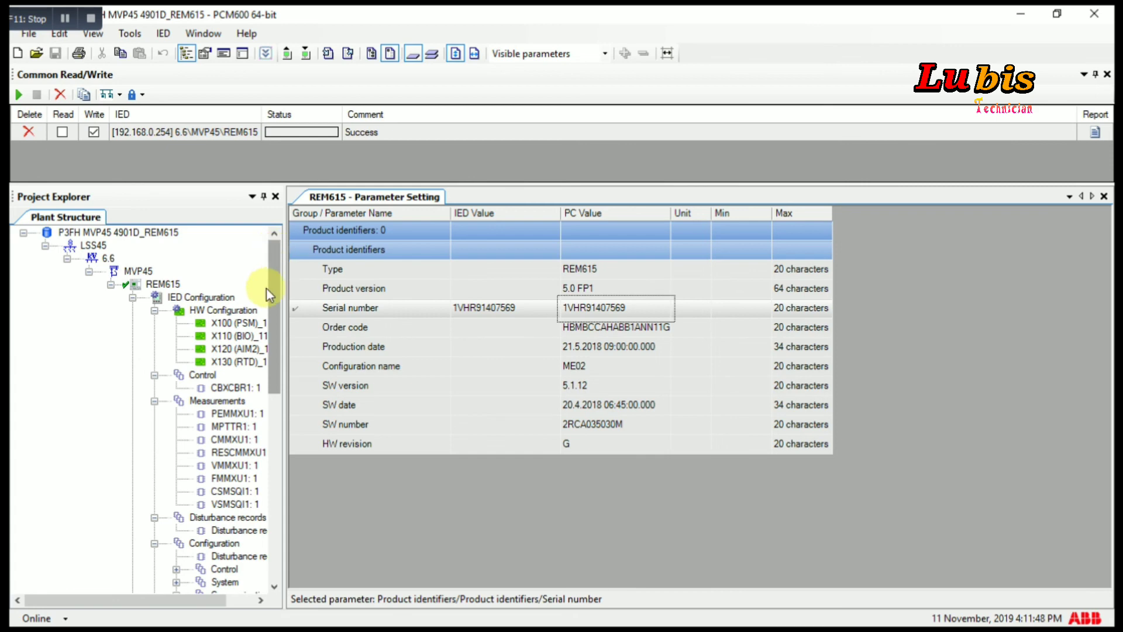
{"action": "left_click", "coordinate": [155, 401]}
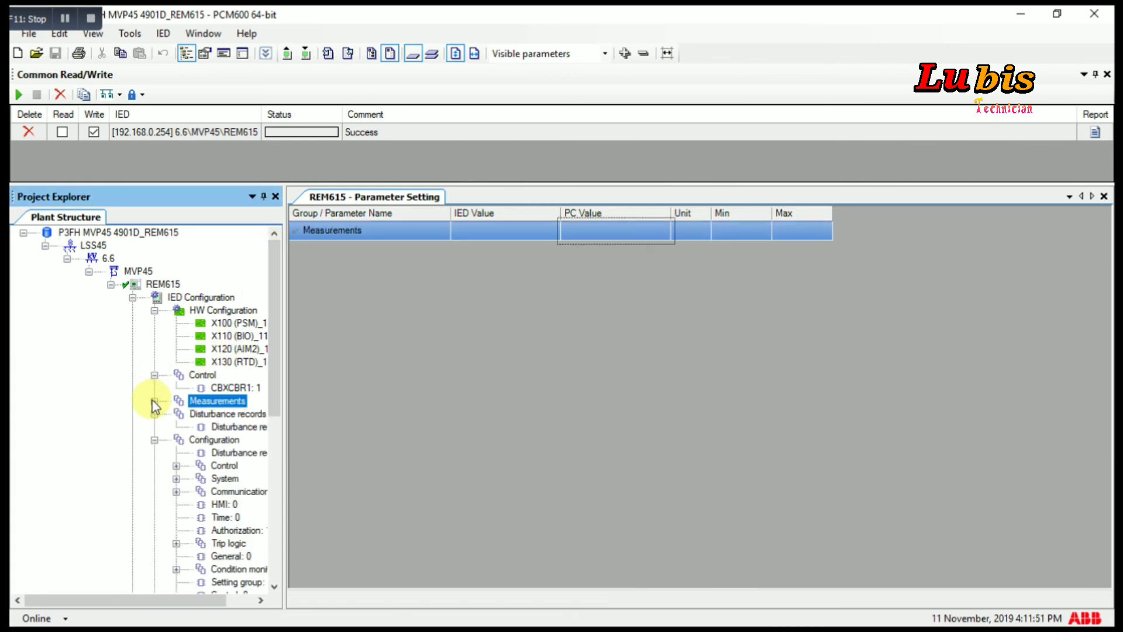
{"action": "left_click", "coordinate": [154, 375]}
{"action": "left_click", "coordinate": [132, 298]}
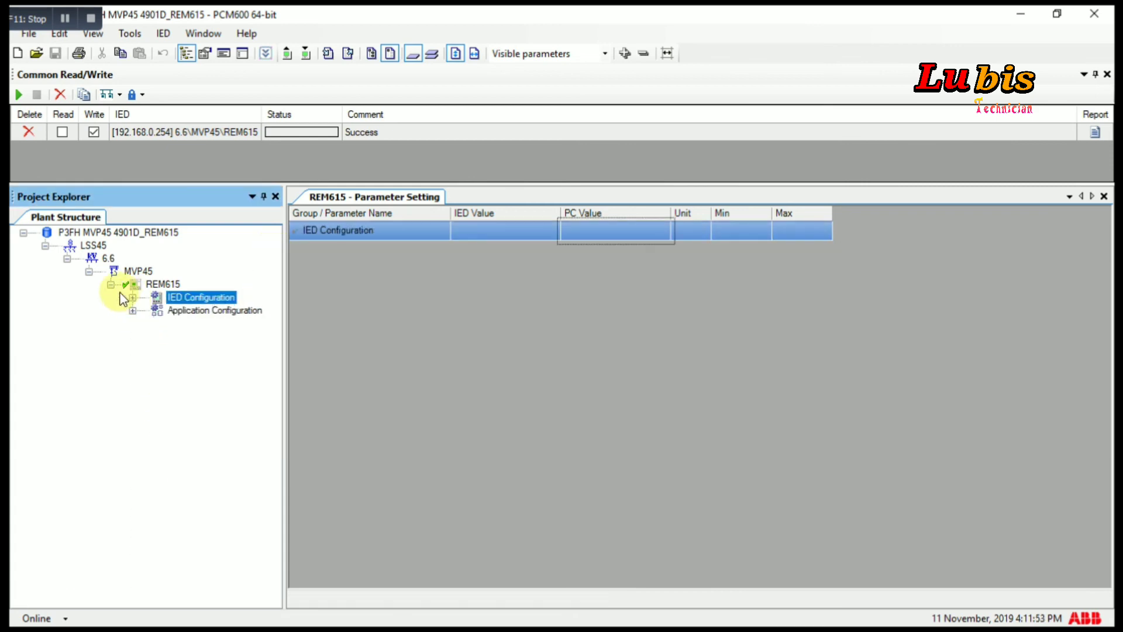
{"action": "left_click", "coordinate": [110, 285]}
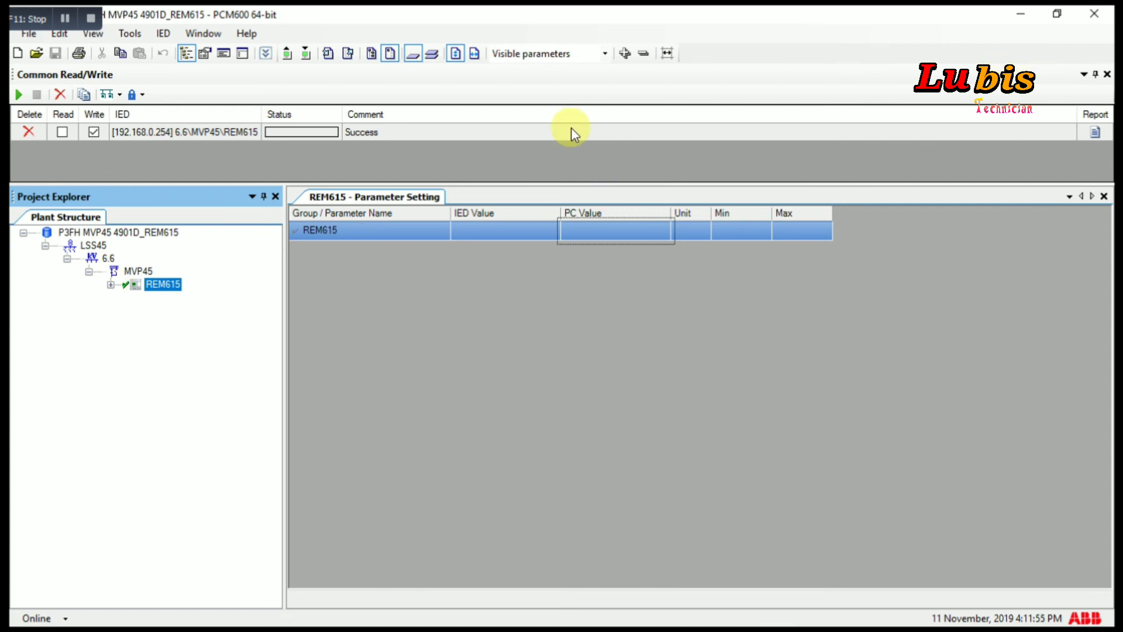
{"action": "left_click", "coordinate": [26, 34]}
{"action": "left_click", "coordinate": [200, 325]}
{"action": "left_click", "coordinate": [1105, 197]}
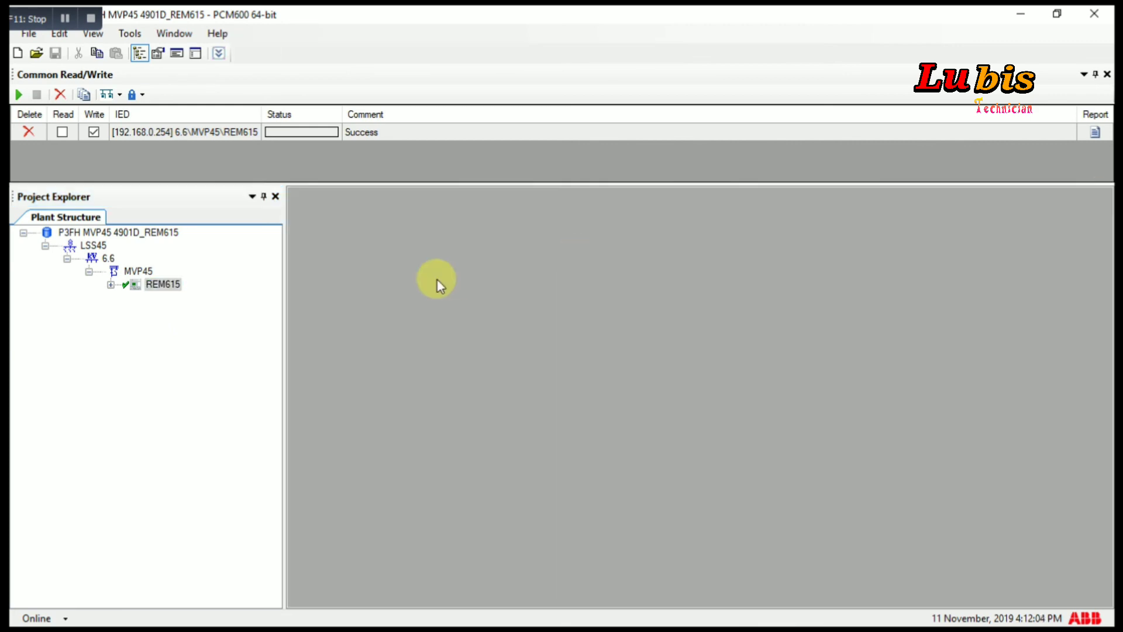
- Start renaming the REM615 relay in the plant structure by appending _1V to its name
{"action": "left_click", "coordinate": [149, 293]}
{"action": "left_click", "coordinate": [153, 284]}
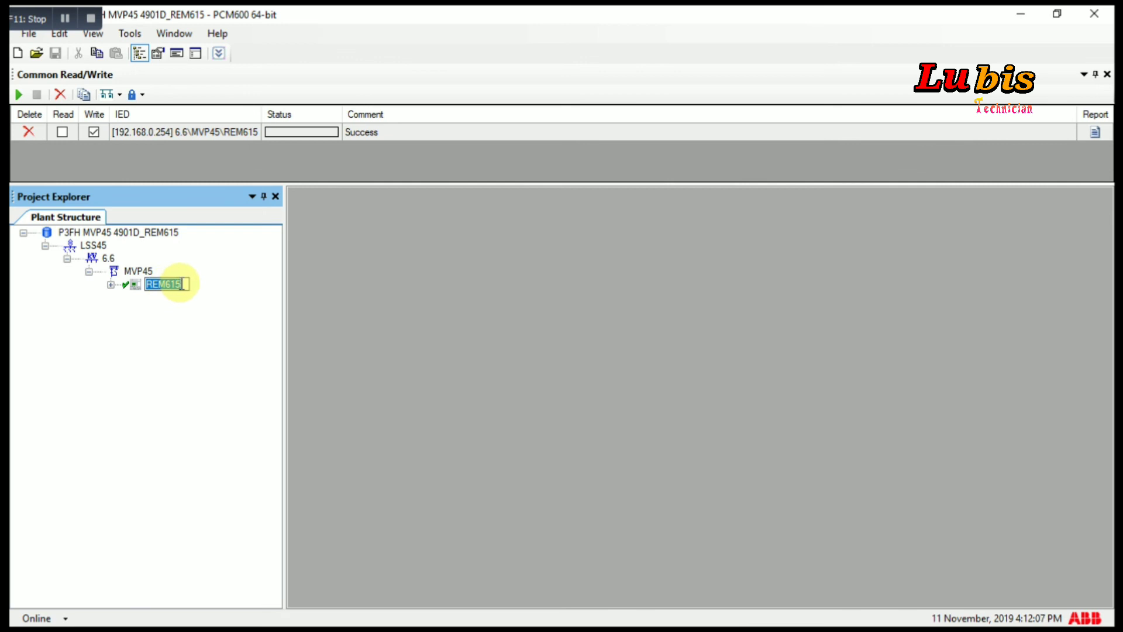
{"action": "left_click", "coordinate": [182, 285]}
{"action": "type", "text": "_1V"}
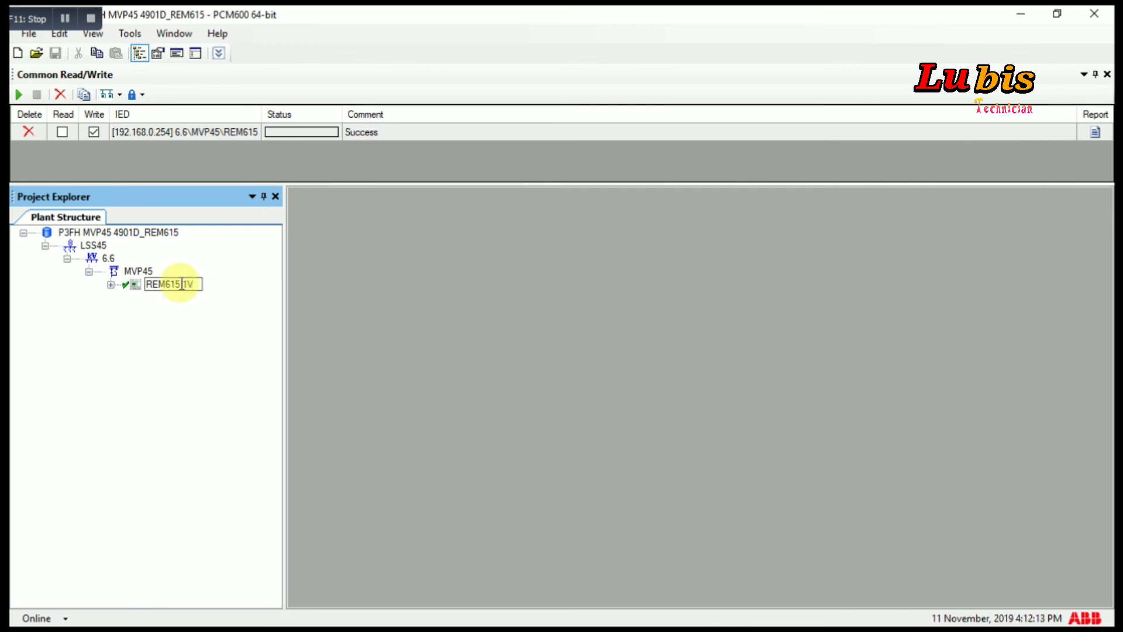